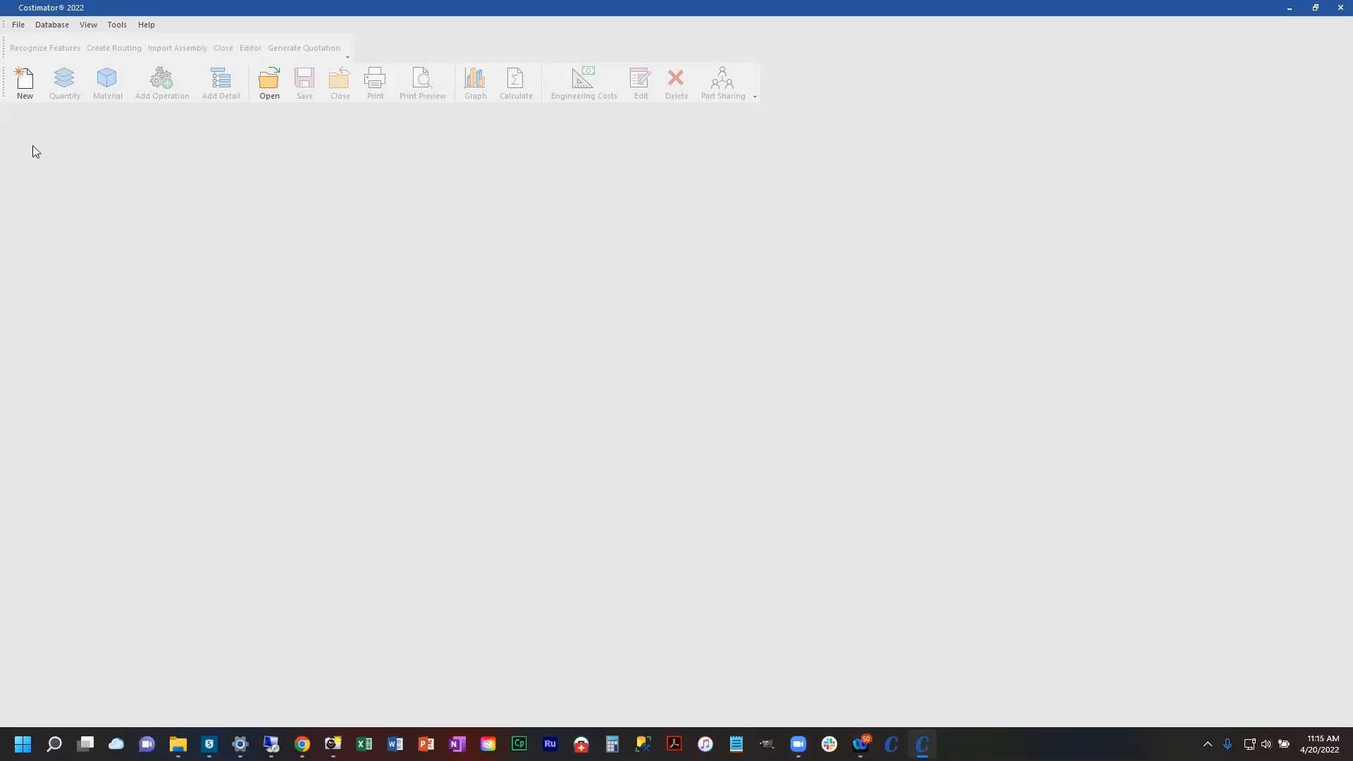
# - Create a new part numbered 105e7364g2_g with 3Dfx part type Assembly and CAD file 105e7364g2_g.stp
pyautogui.click(24, 81)
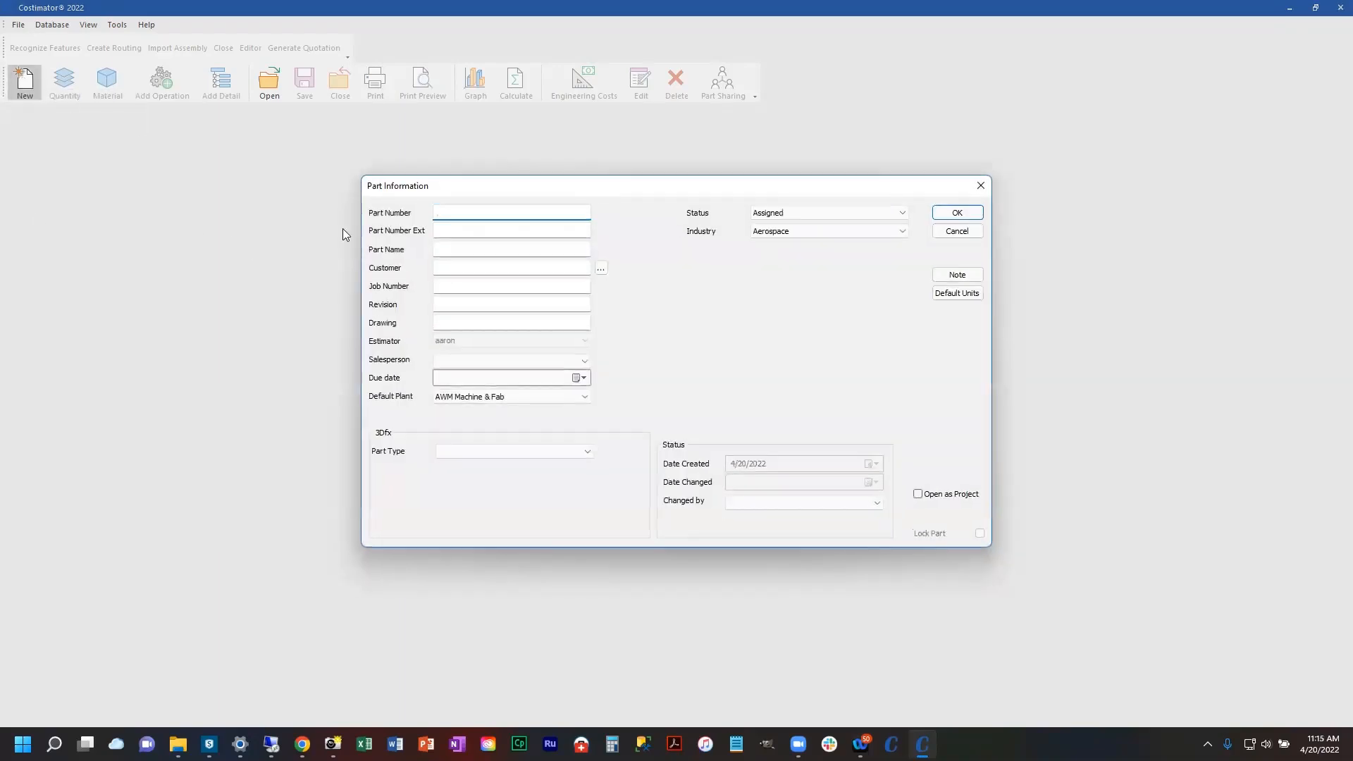
pyautogui.write('105e7364g2_g')
pyautogui.click(585, 454)
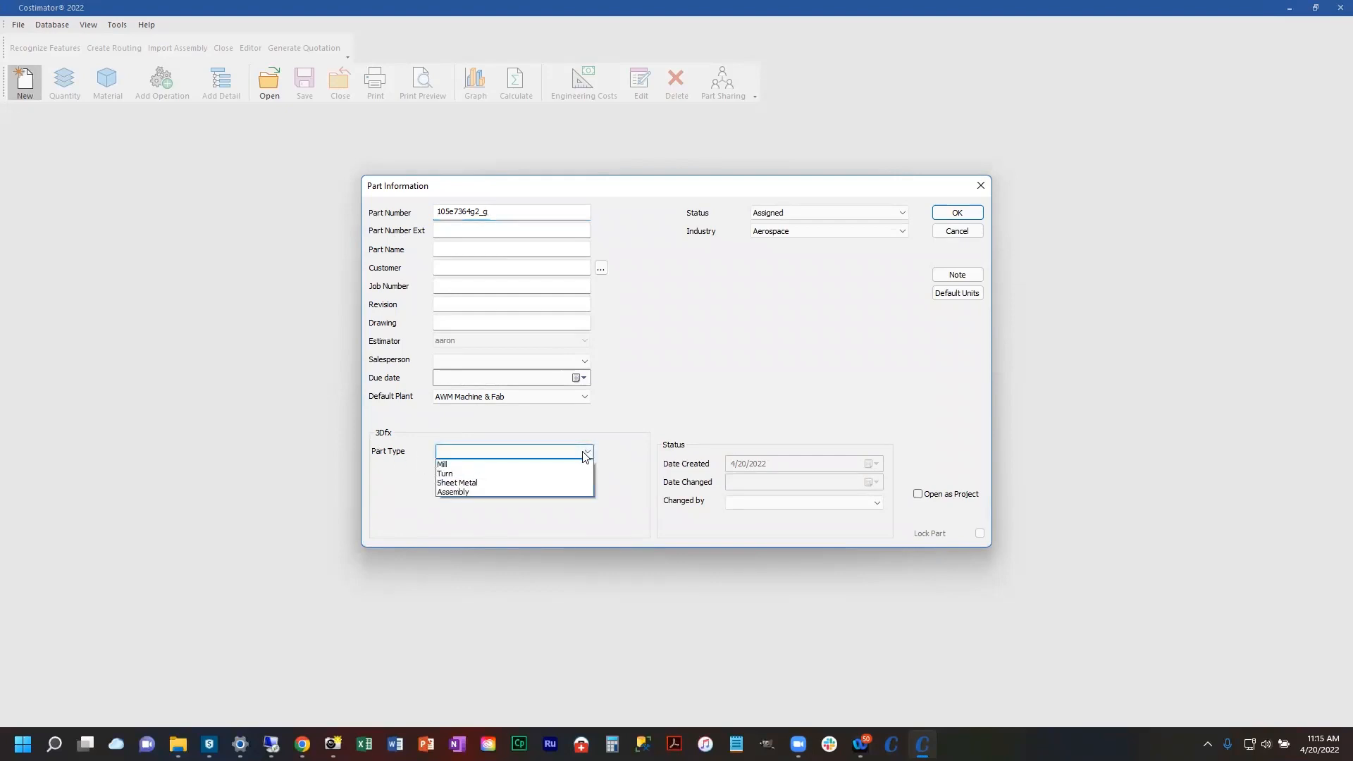
pyautogui.click(491, 492)
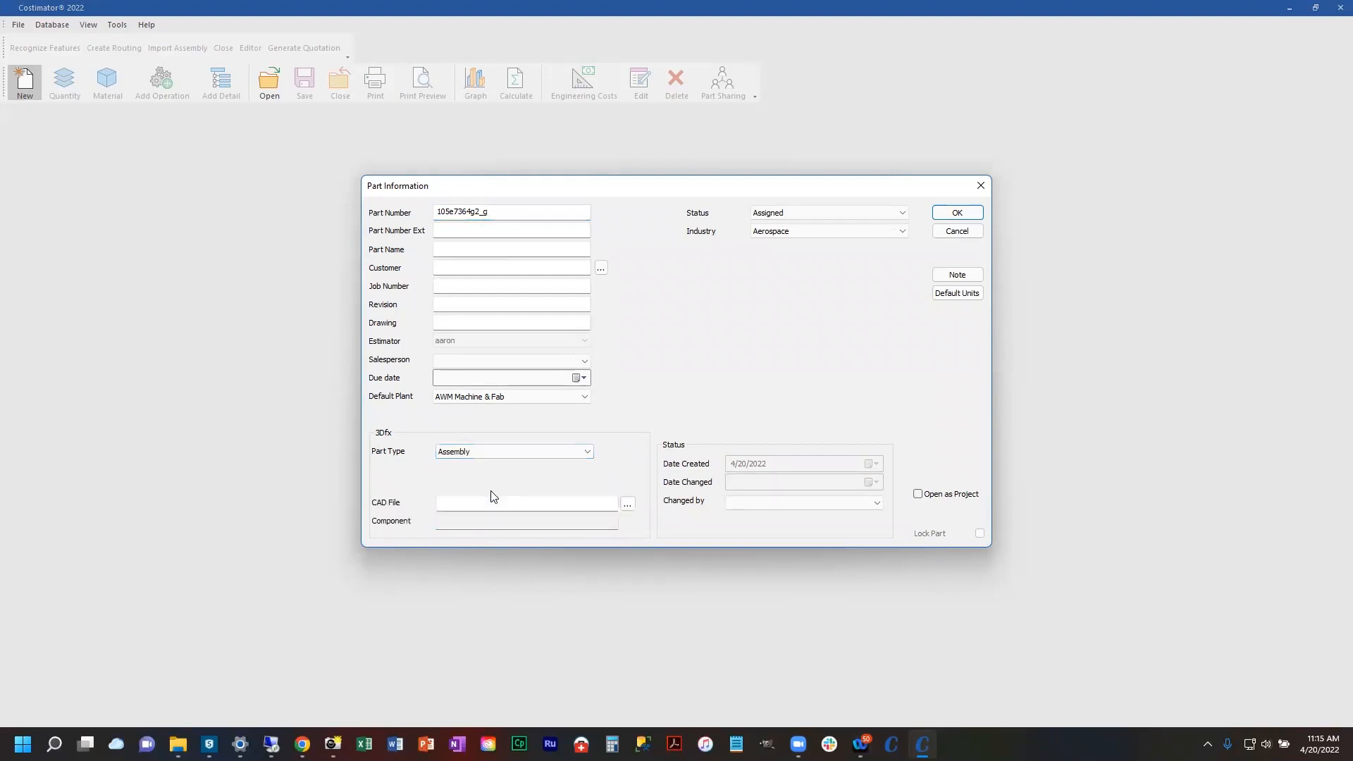
pyautogui.click(628, 504)
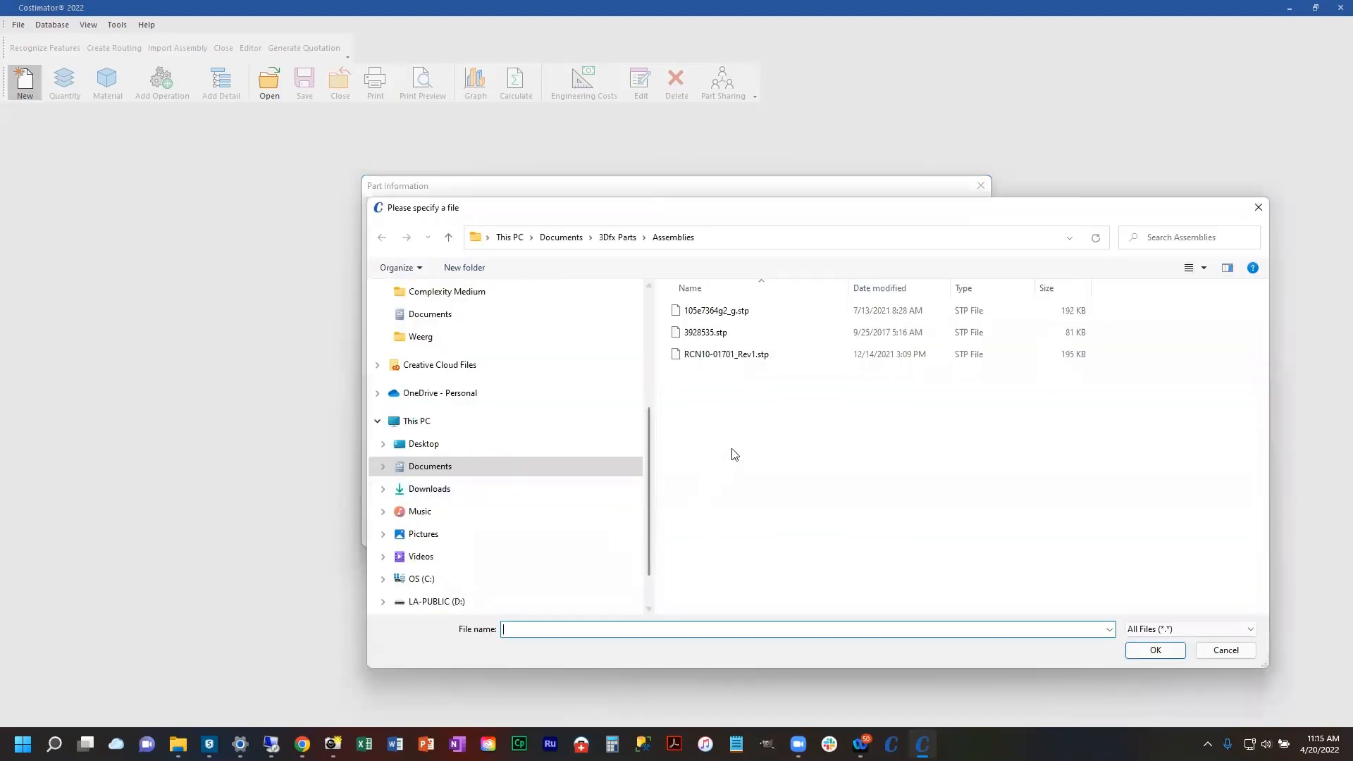
pyautogui.doubleClick(744, 314)
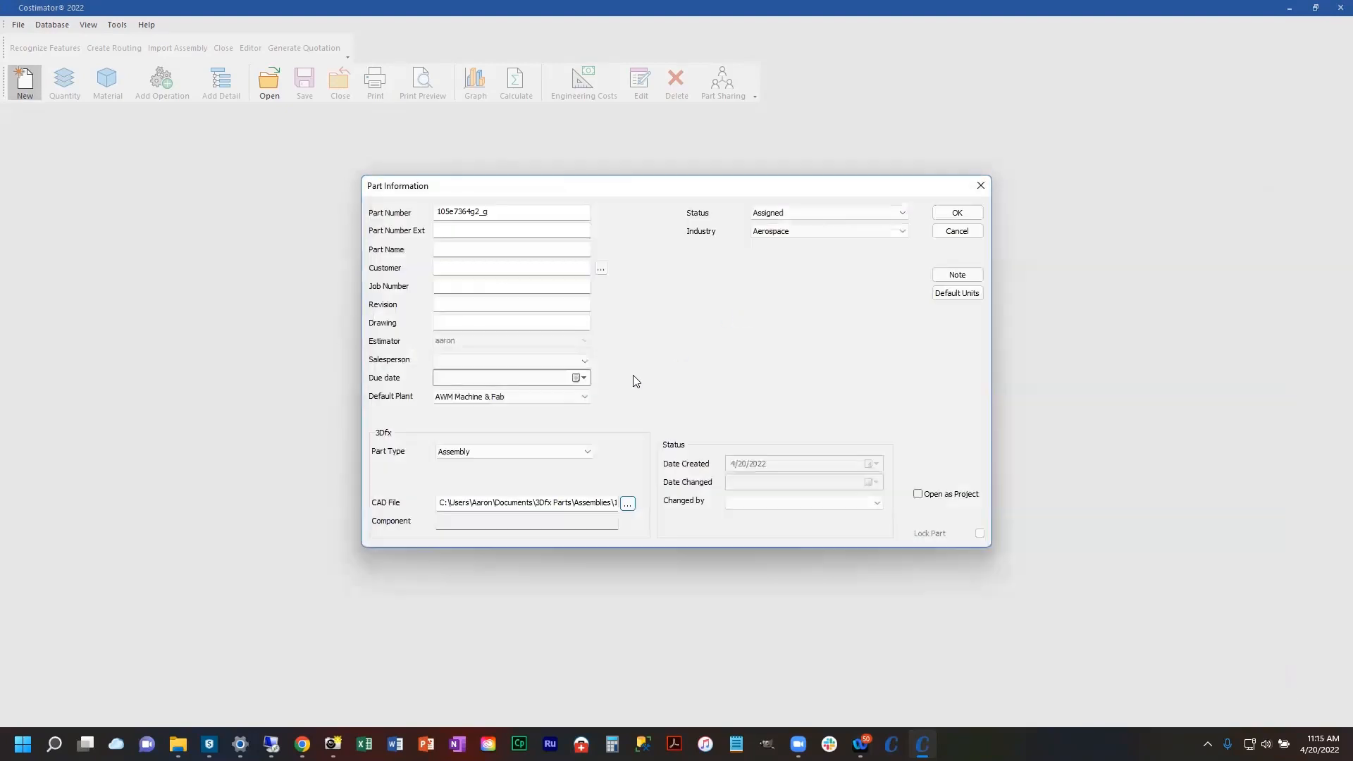
pyautogui.click(957, 212)
# - Set the part's default quantity to 5
pyautogui.doubleClick(65, 161)
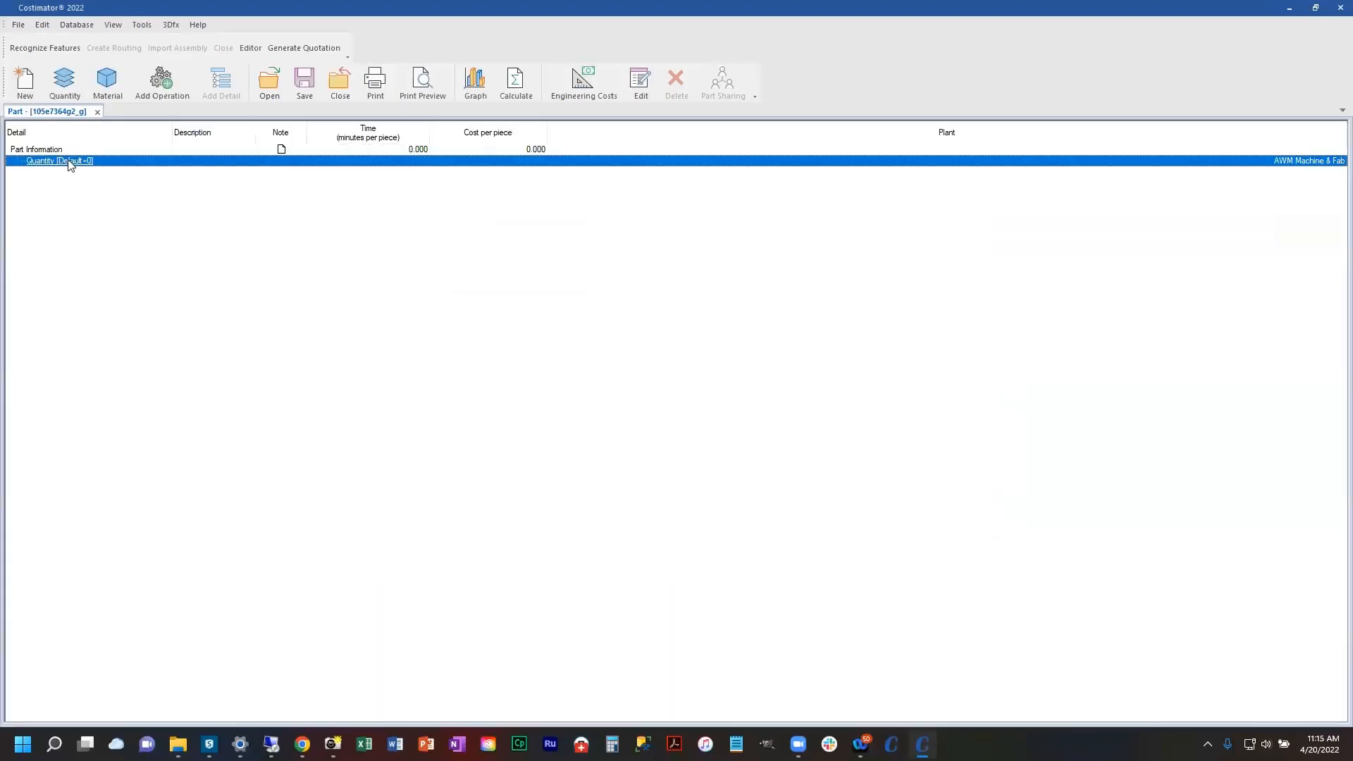
pyautogui.click(621, 320)
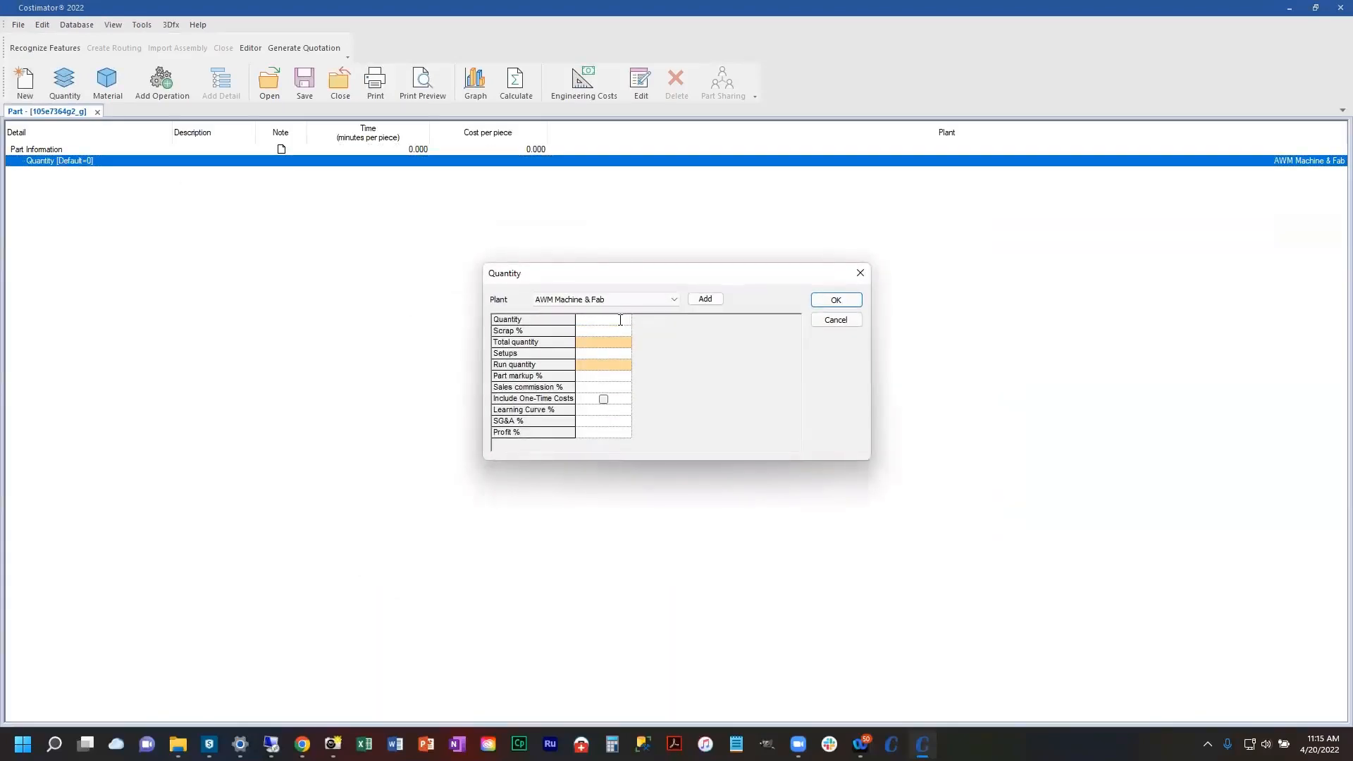
pyautogui.click(849, 301)
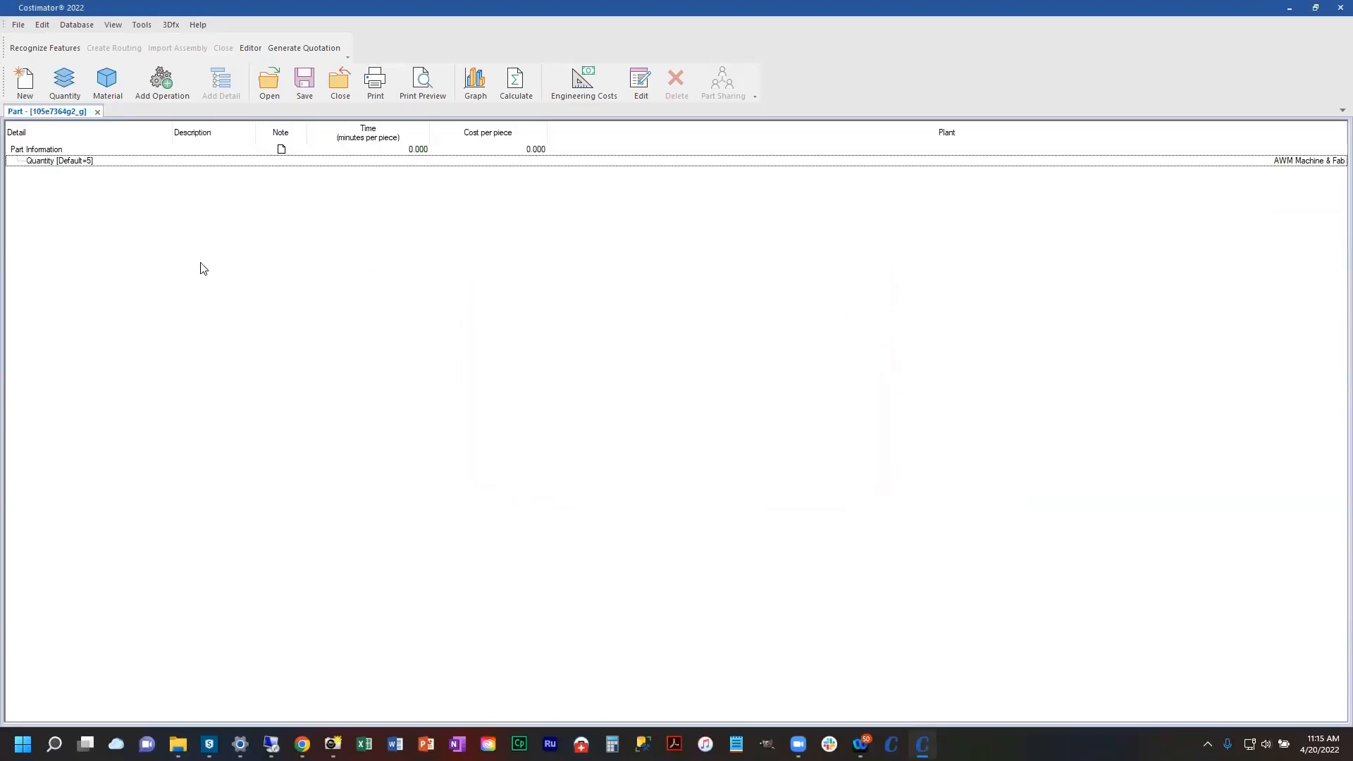
# - Launch 3Dfx for the part and fit both windows side by side with a narrower Detail column
pyautogui.rightClick(47, 152)
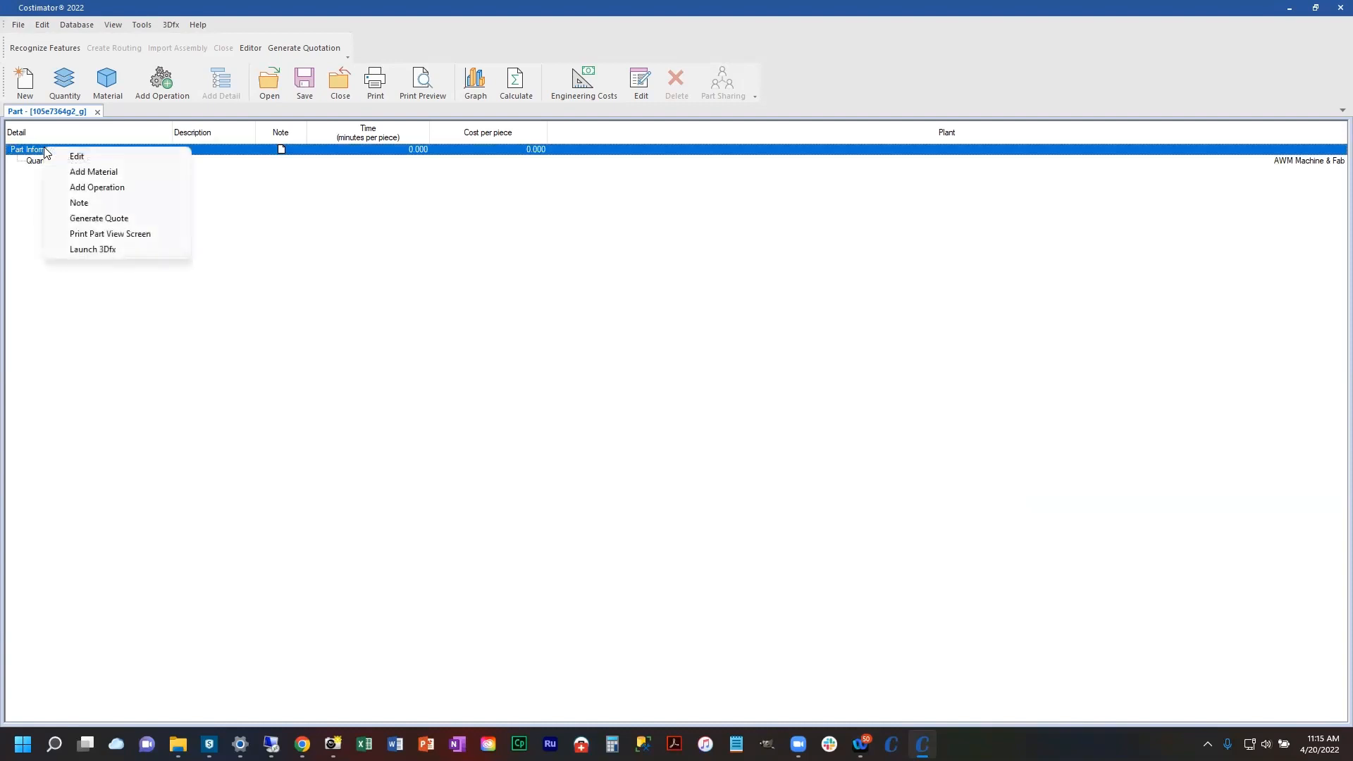
pyautogui.click(97, 250)
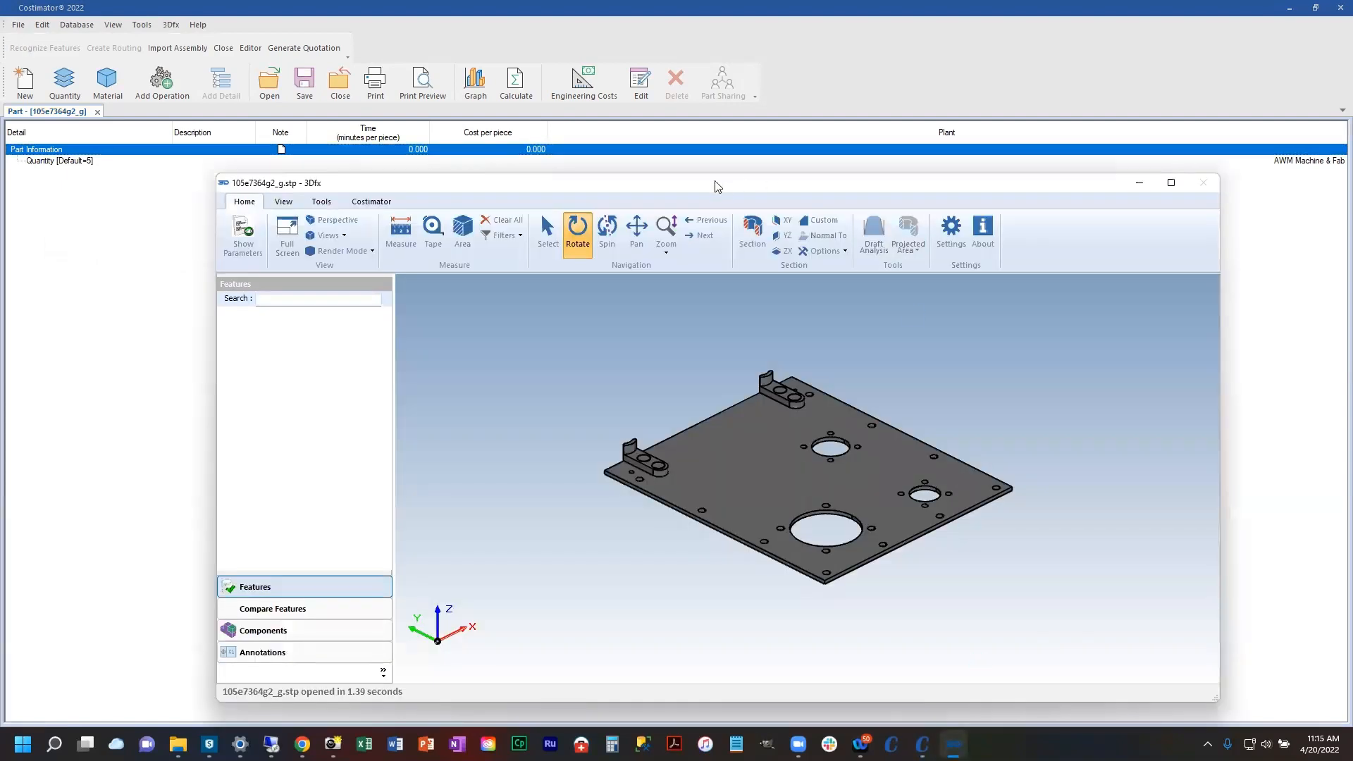
pyautogui.moveTo(717, 186); pyautogui.dragTo(822, 91)
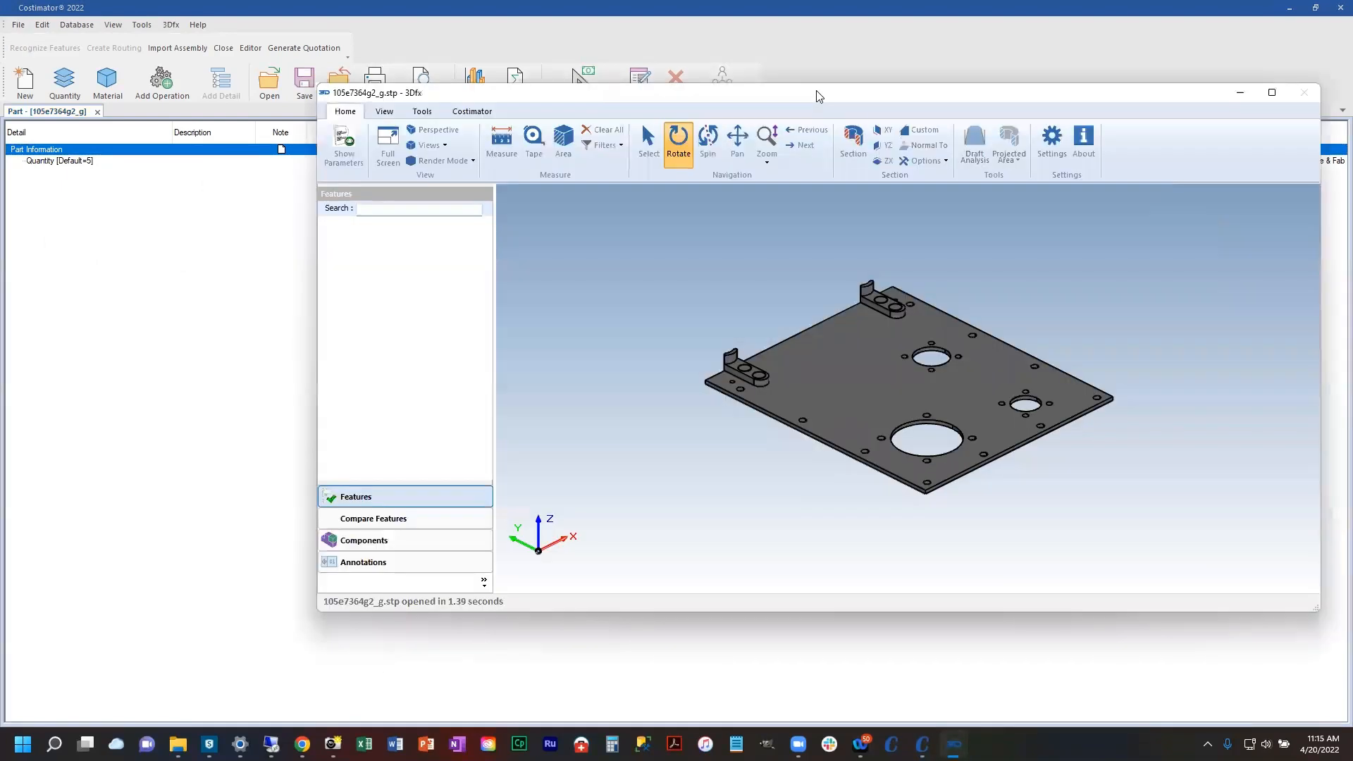
pyautogui.click(1033, 55)
pyautogui.press('super+Left')
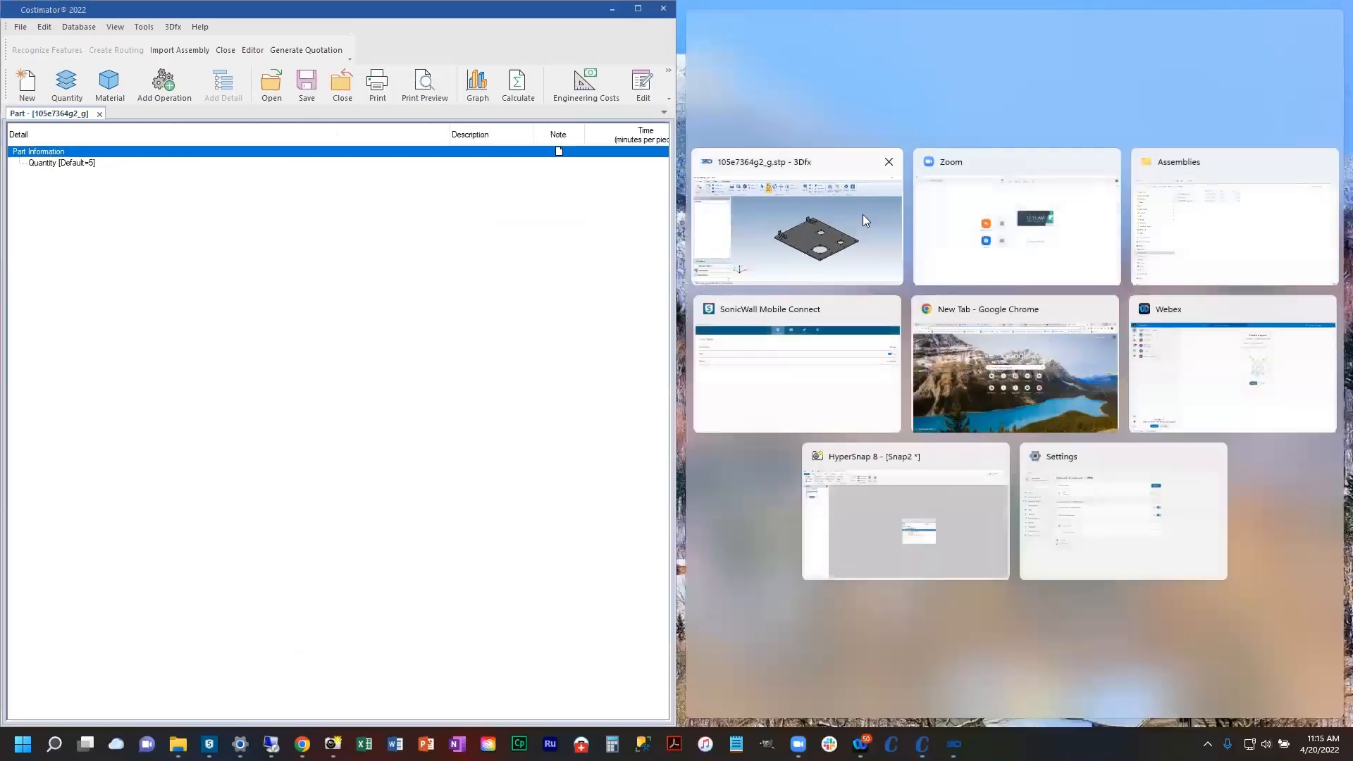
pyautogui.click(863, 215)
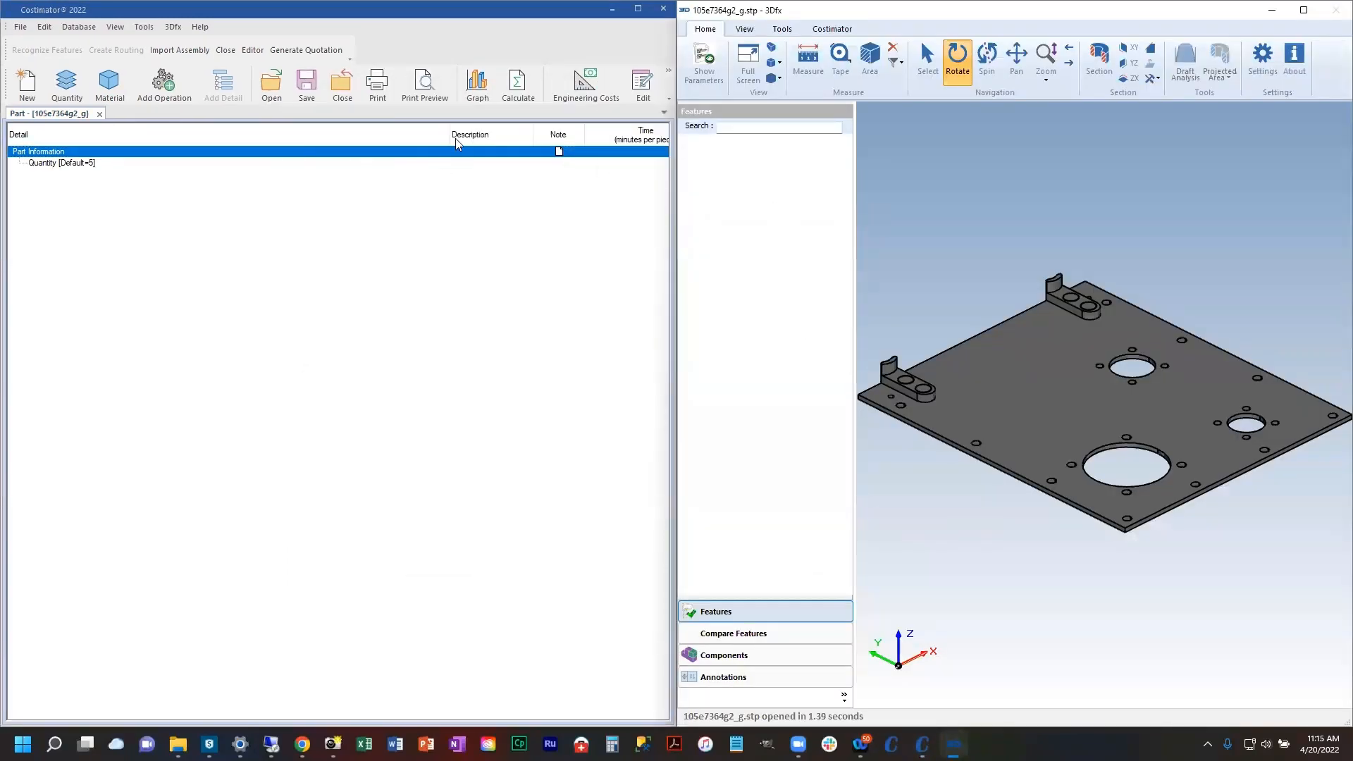
pyautogui.moveTo(451, 134); pyautogui.dragTo(441, 132)
pyautogui.moveTo(342, 129); pyautogui.dragTo(134, 134)
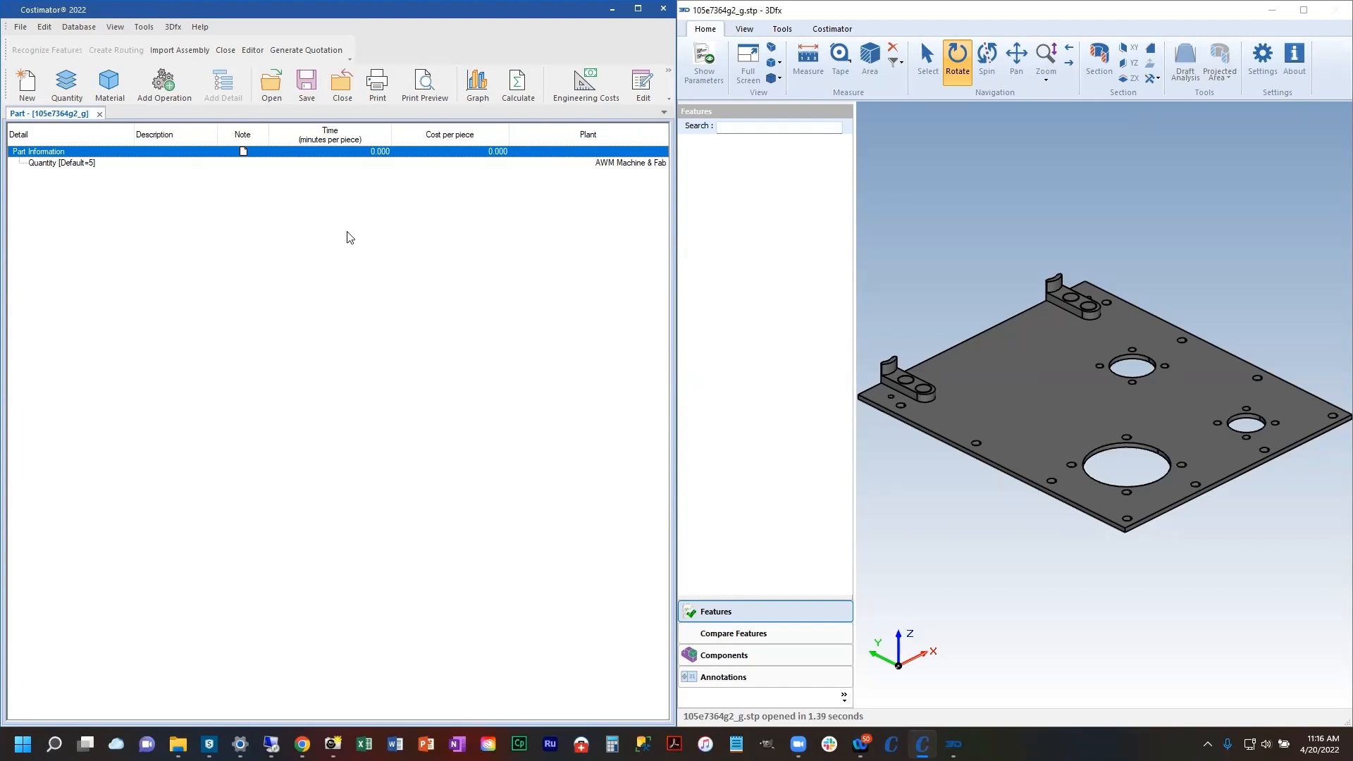
# - Import the assembly from 3Dfx into the part and expand the Assembly operation's component list
pyautogui.rightClick(52, 157)
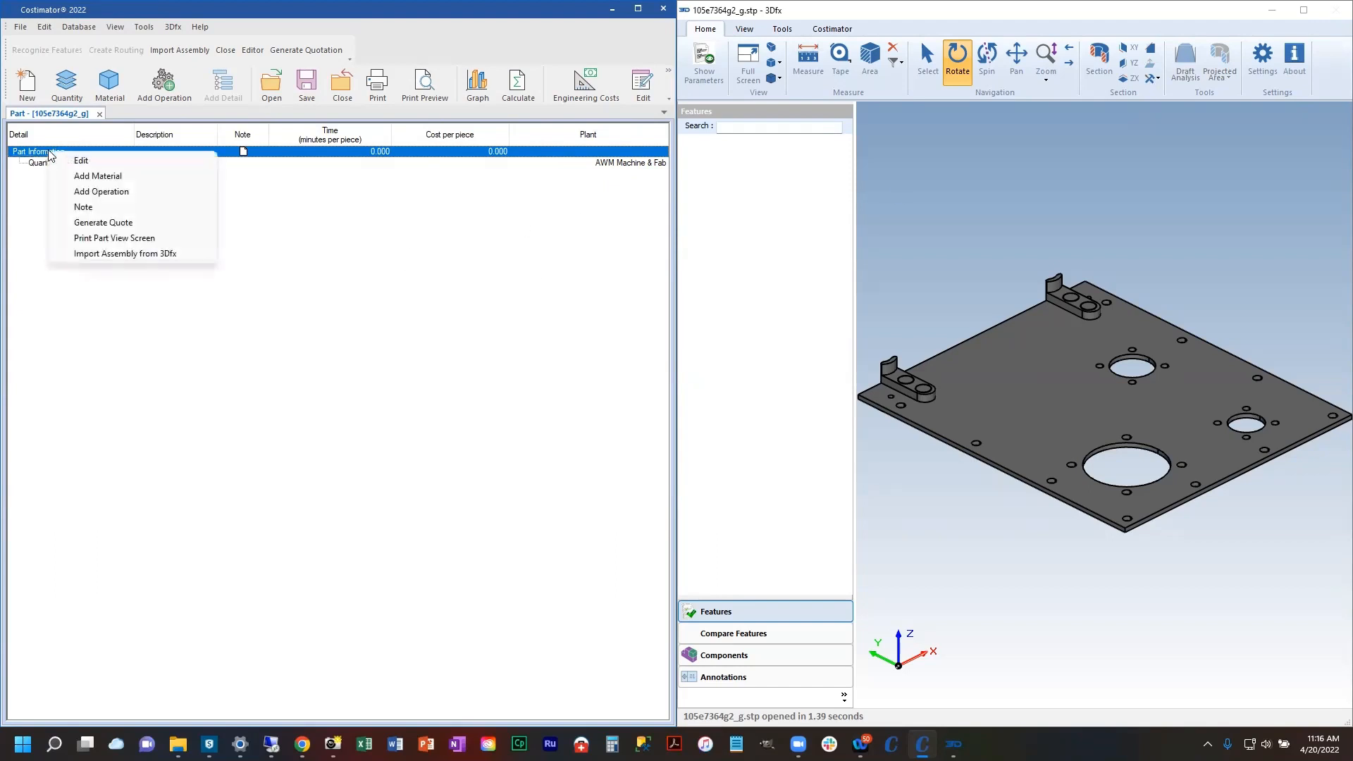
pyautogui.click(158, 255)
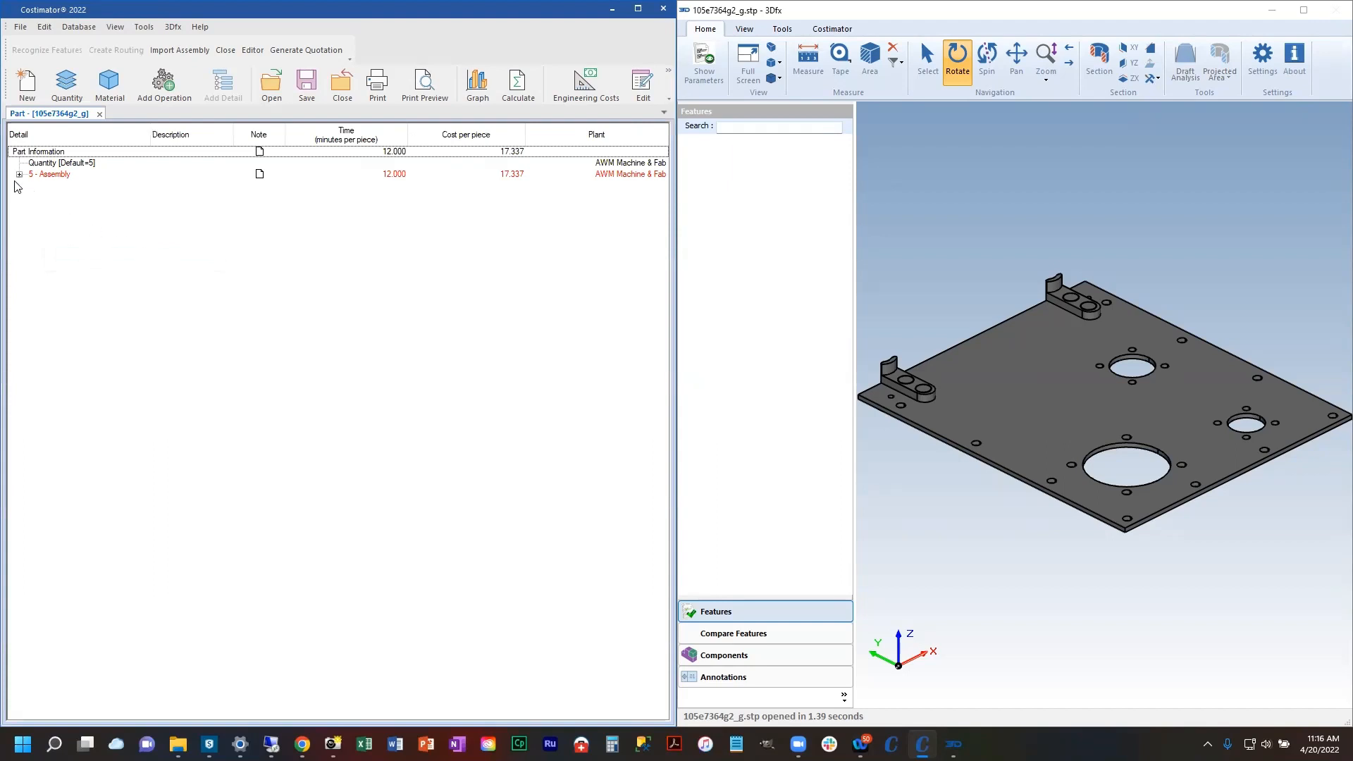
pyautogui.click(19, 175)
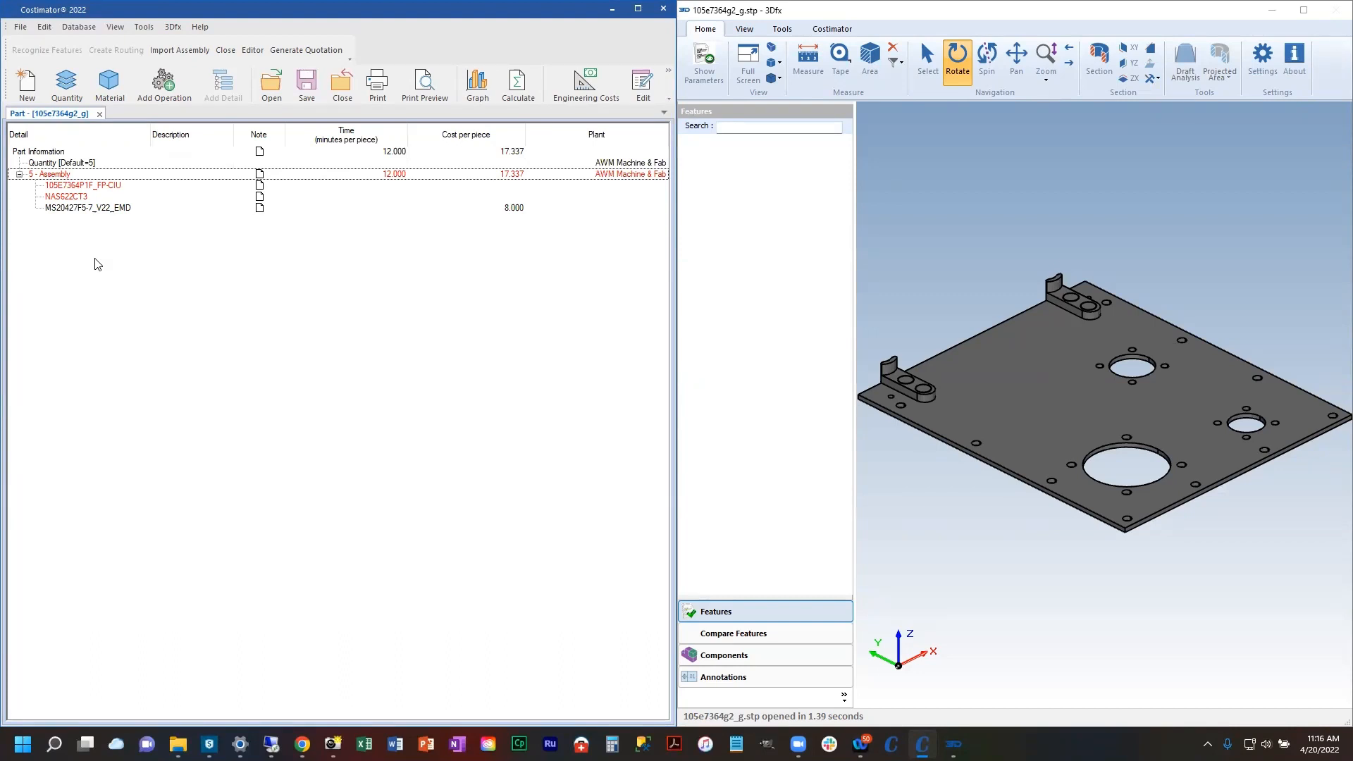
# - Locate each imported component in the 3D model and review the purchased-item details of MS20427F5-7_V22_EMD
pyautogui.click(103, 186)
pyautogui.click(79, 198)
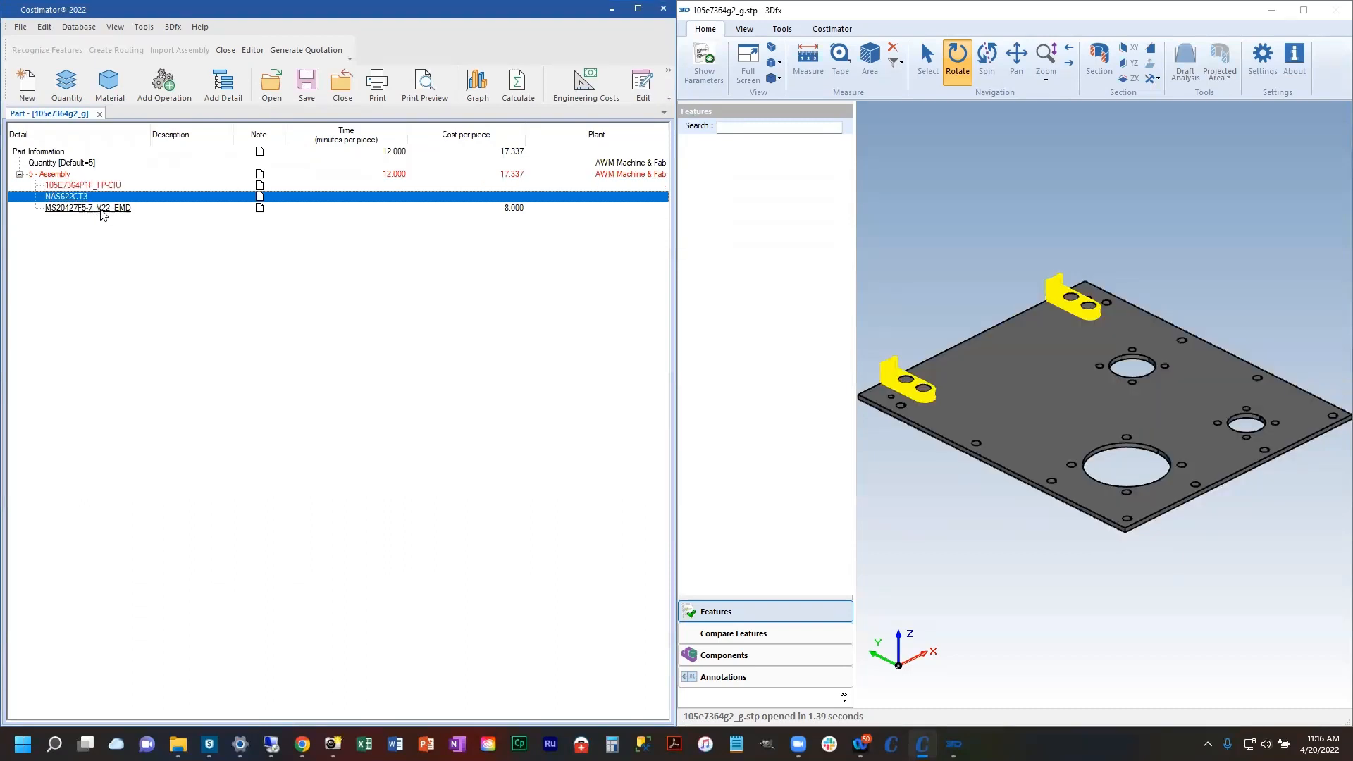
pyautogui.click(105, 210)
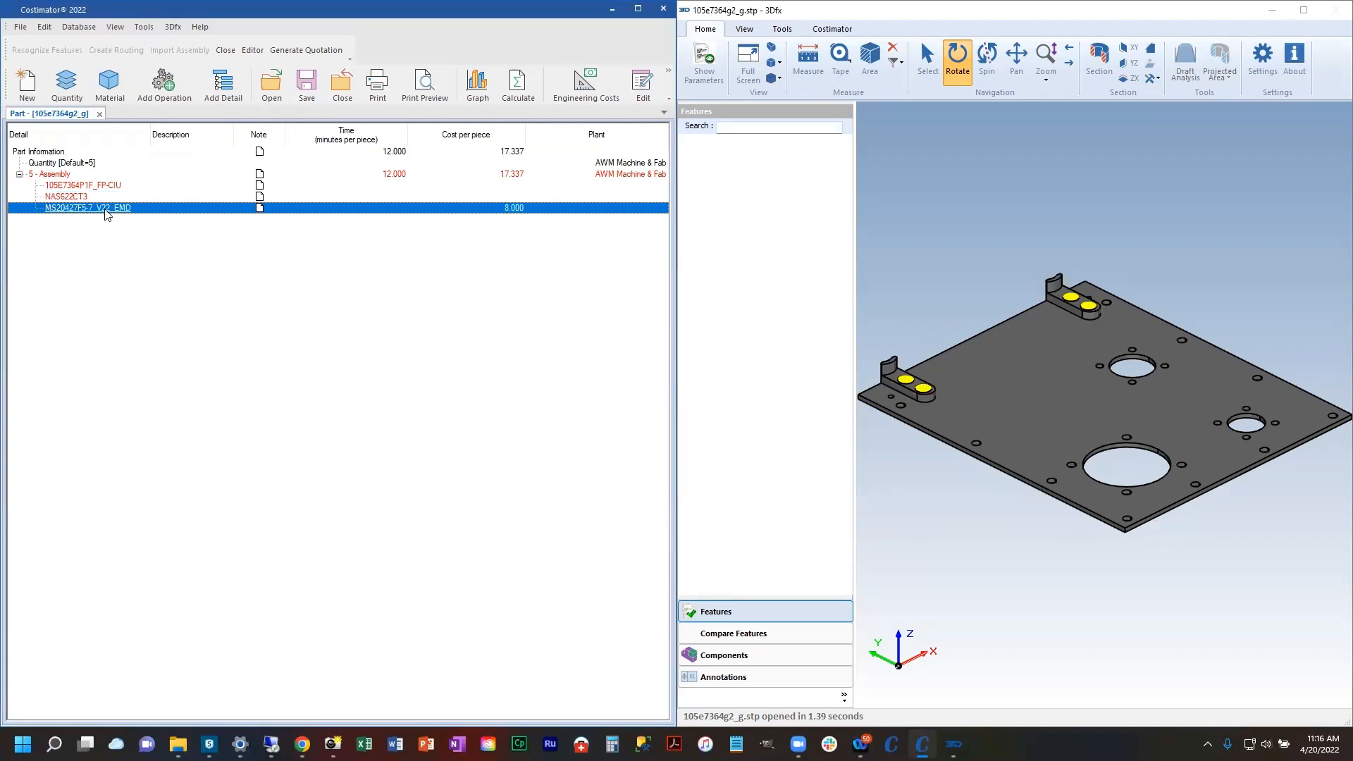
pyautogui.click(78, 198)
pyautogui.click(90, 210)
pyautogui.doubleClick(105, 208)
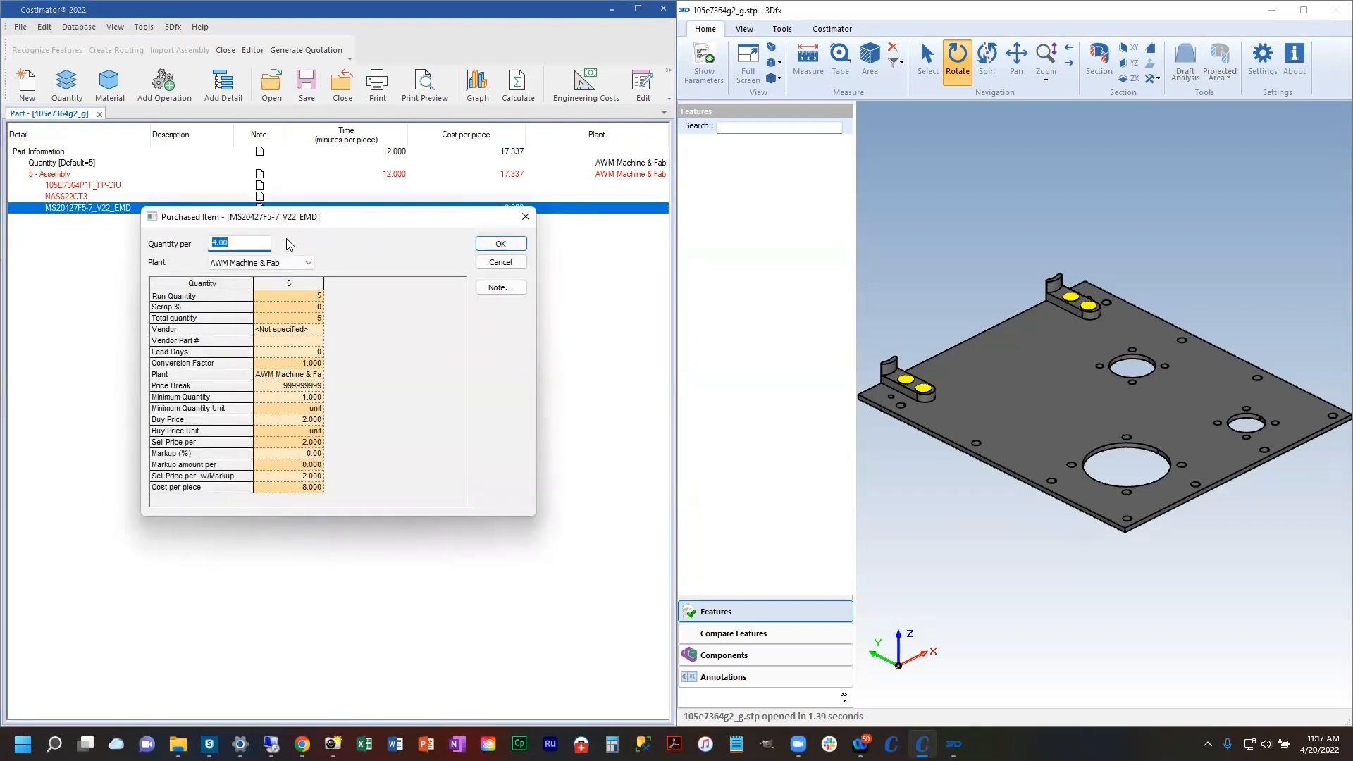
pyautogui.click(482, 262)
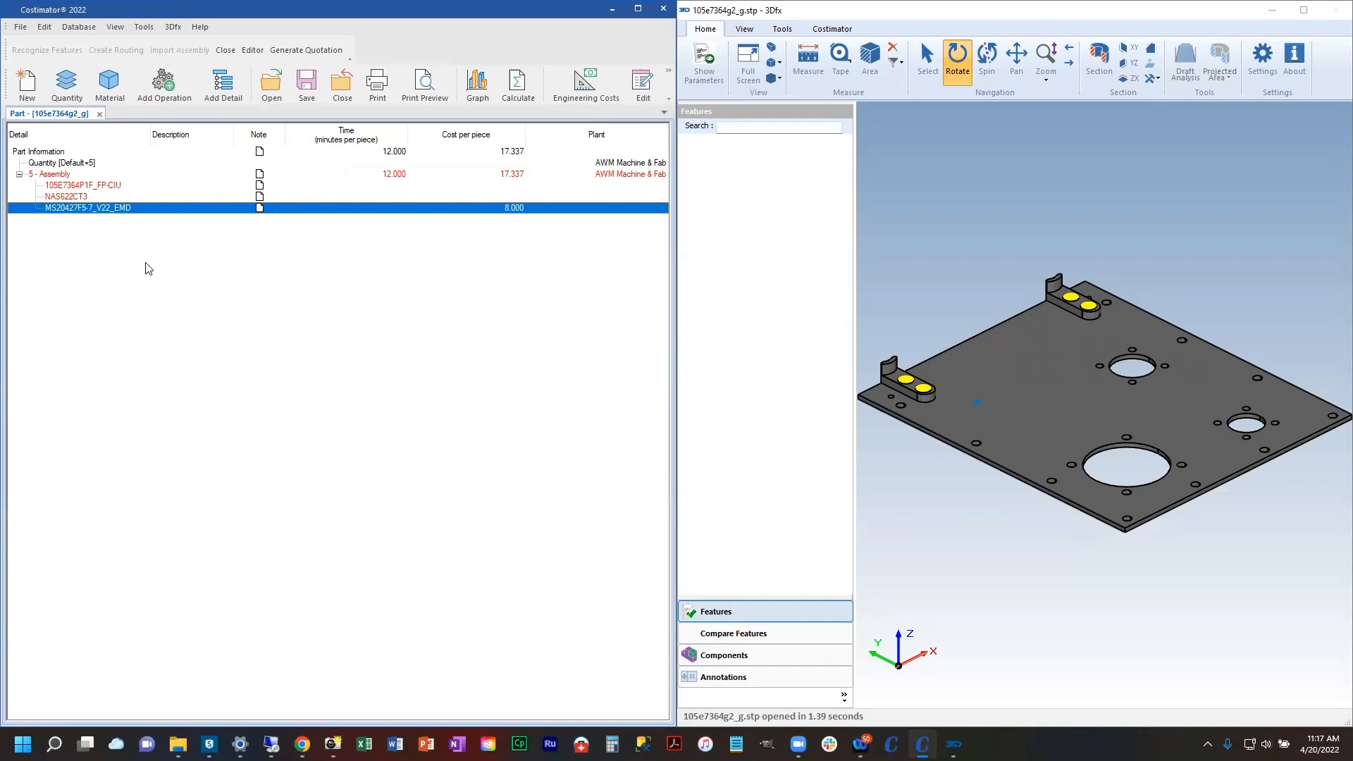
# - Open the plate component 105E7364P1F_FP-CIU as its own part
pyautogui.click(91, 186)
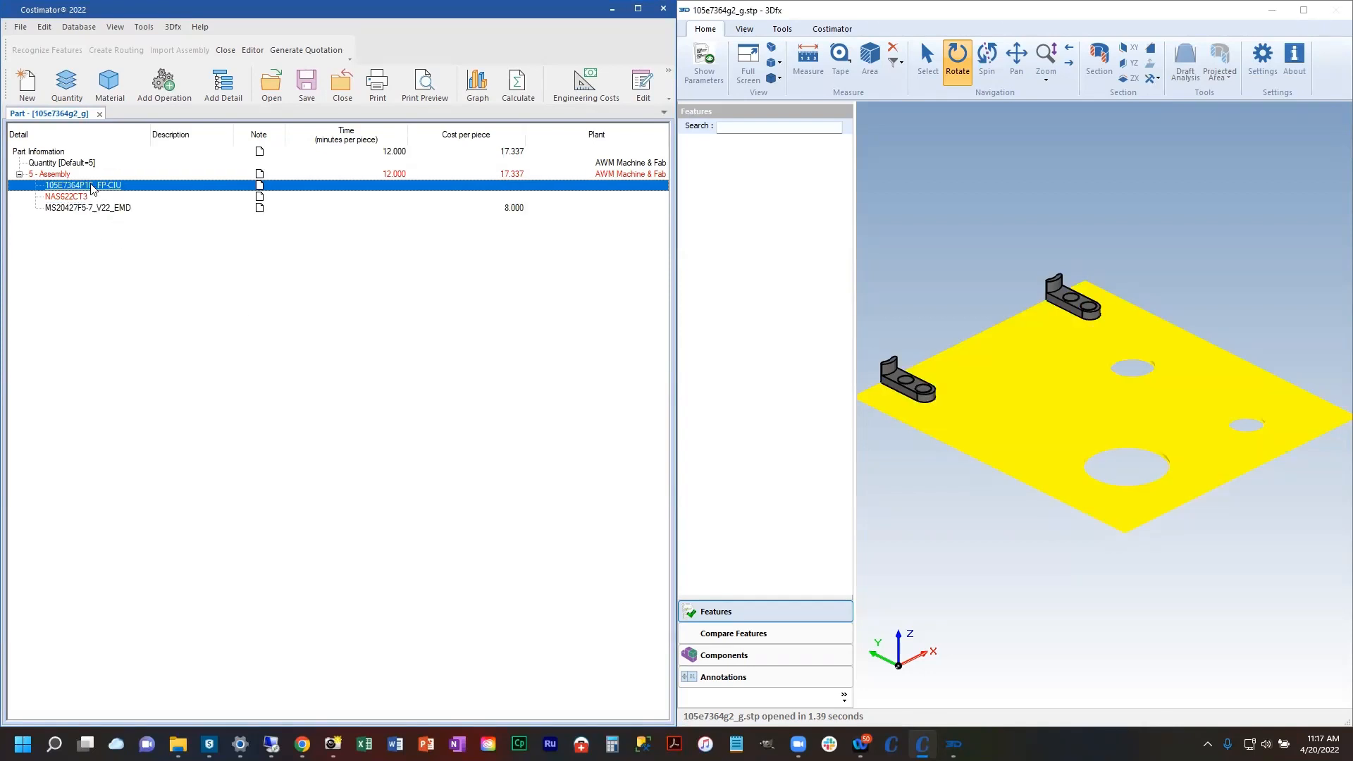
pyautogui.rightClick(92, 188)
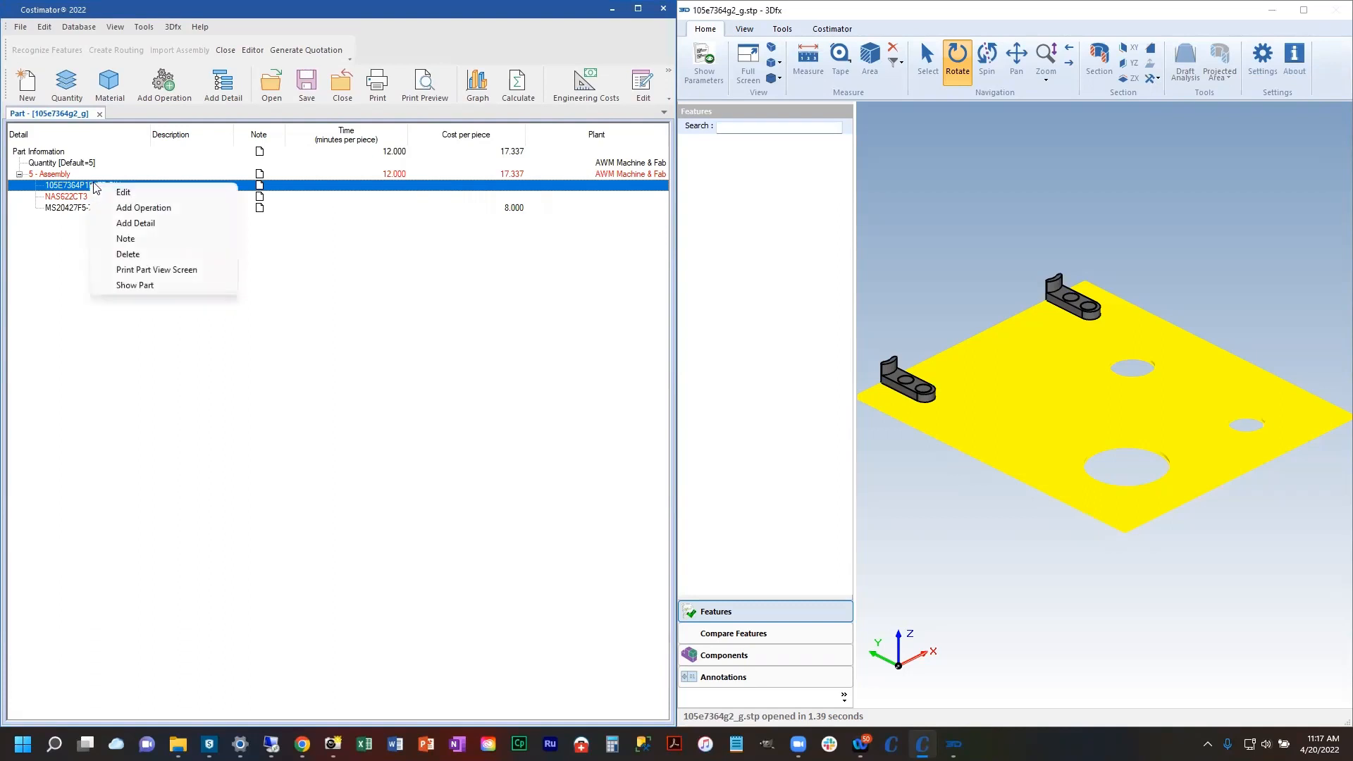
pyautogui.click(155, 287)
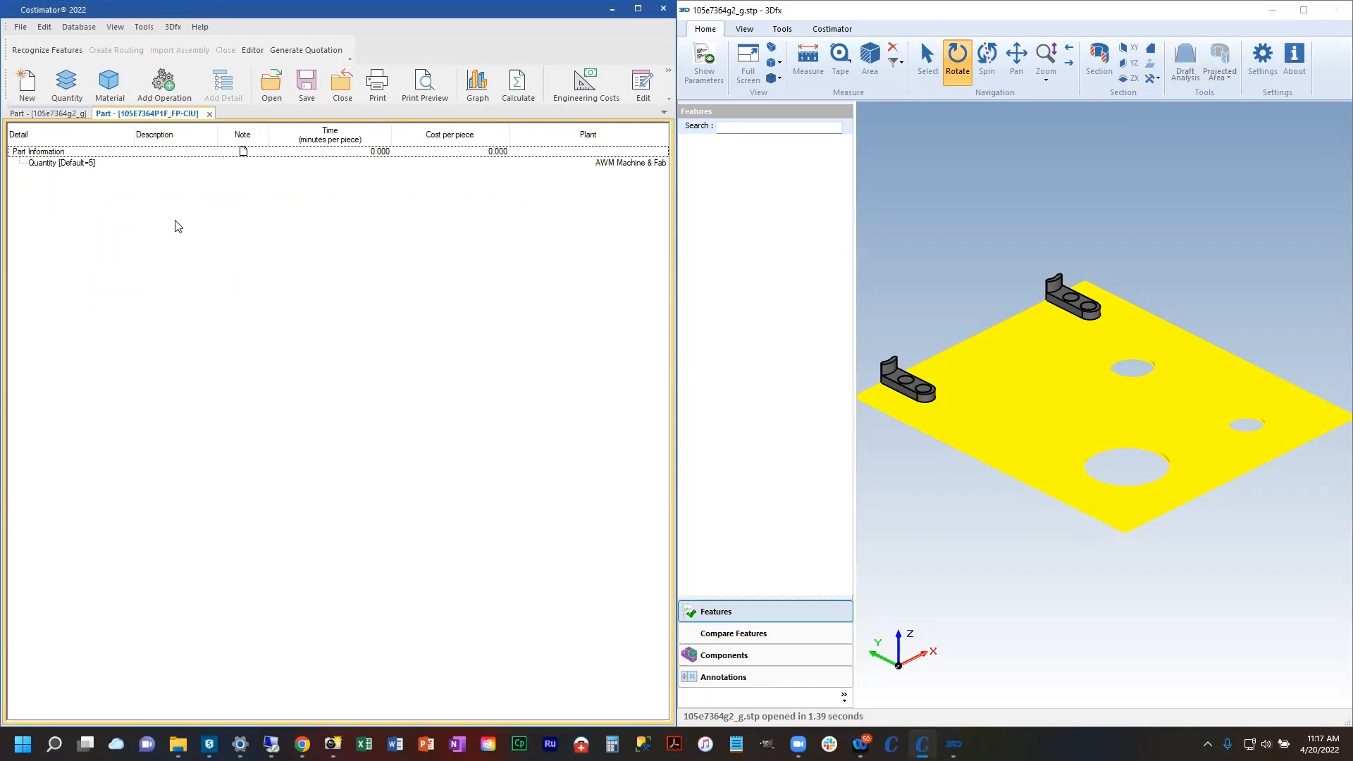
# - Set the plate's part type to Sheet Metal with the "Laser, Bend, Paint" template and recognize its features
pyautogui.doubleClick(40, 154)
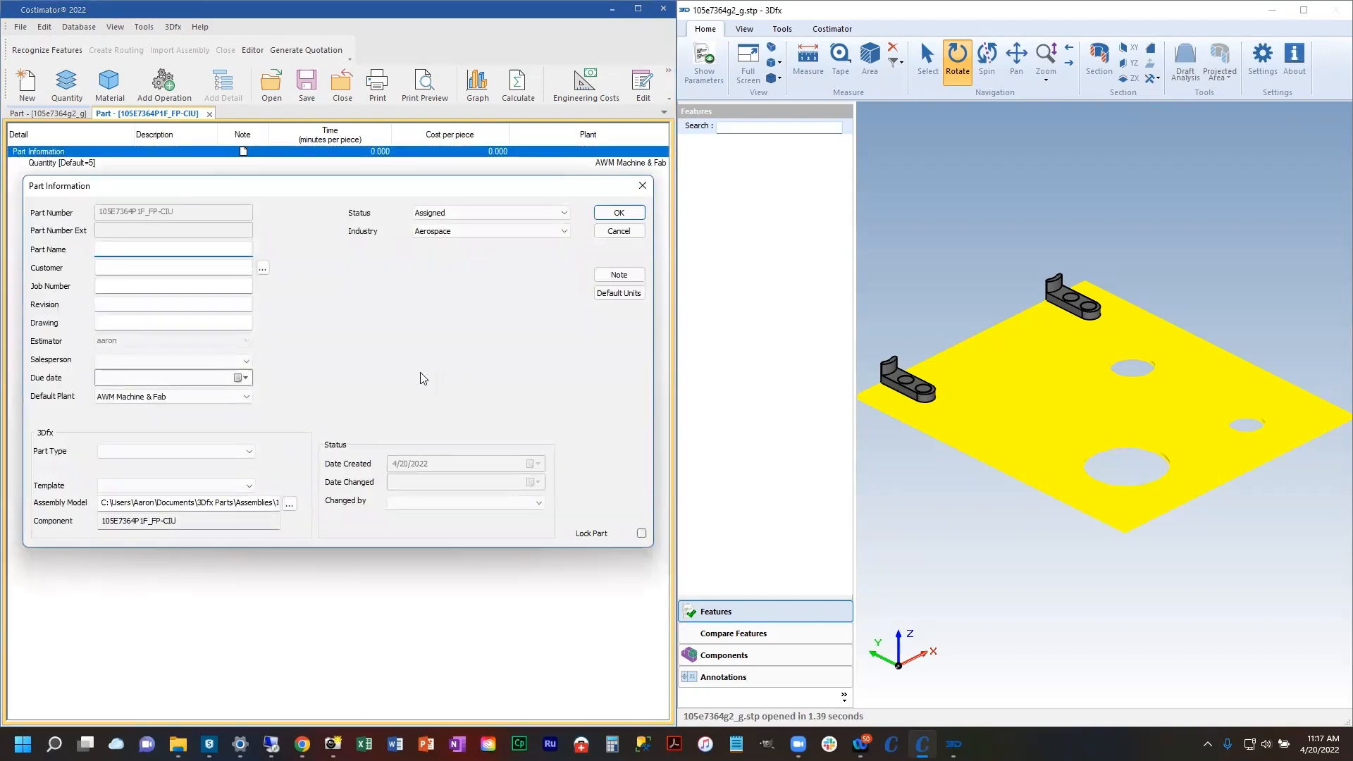
pyautogui.click(249, 453)
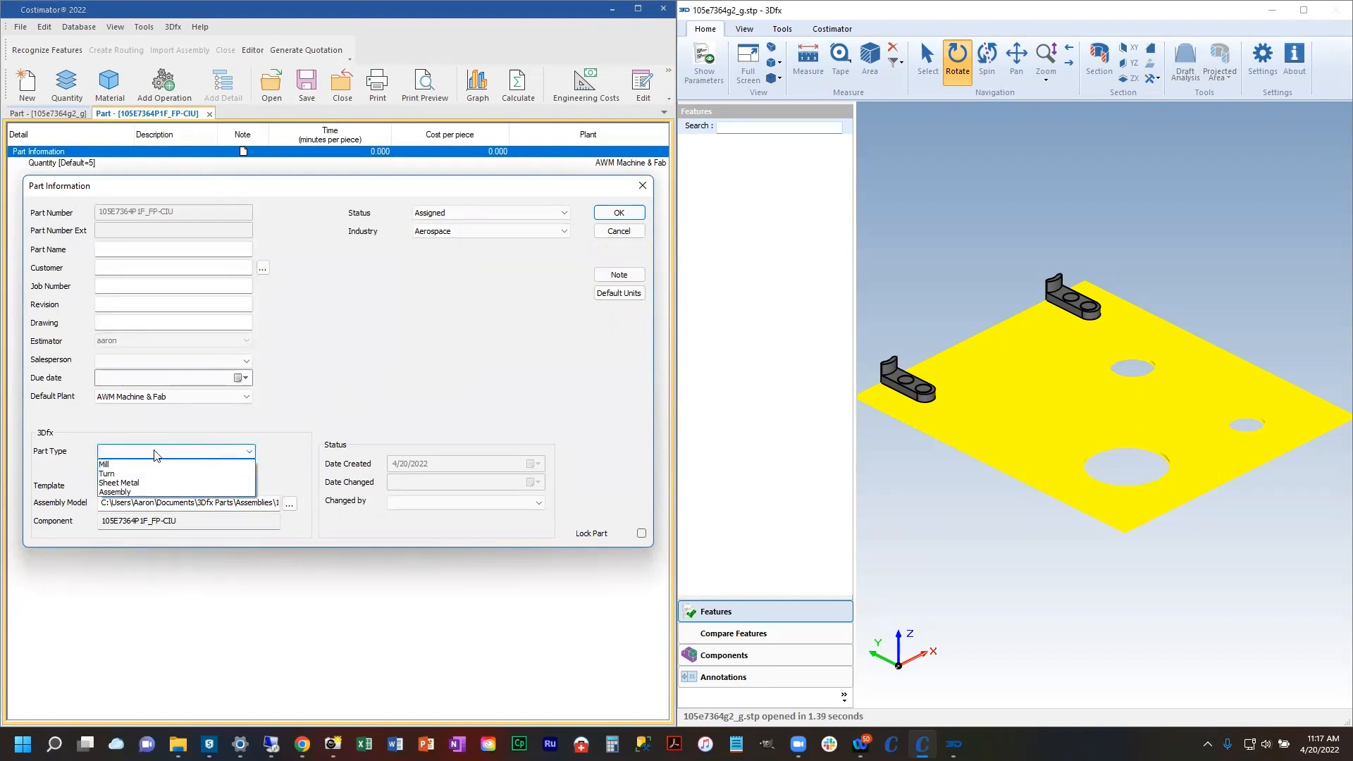
pyautogui.click(162, 483)
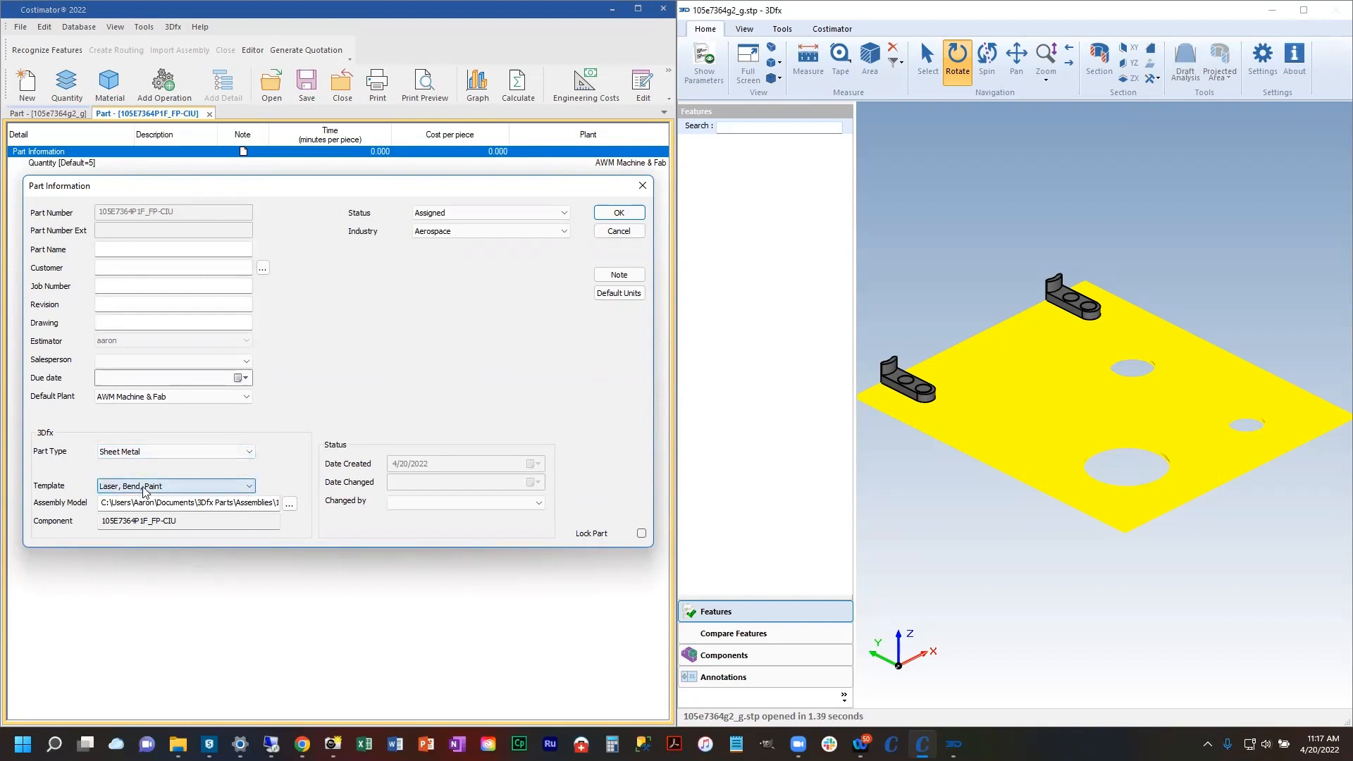
pyautogui.click(620, 214)
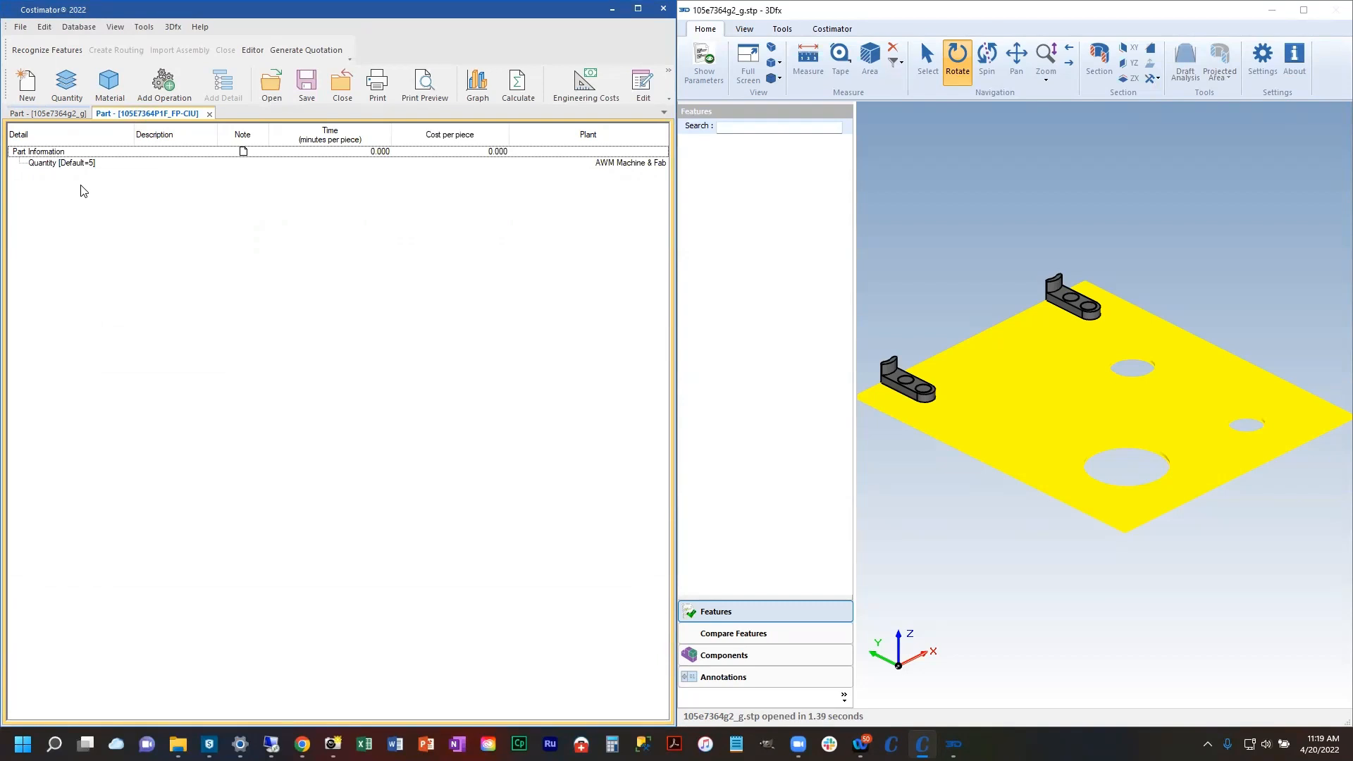
pyautogui.rightClick(34, 153)
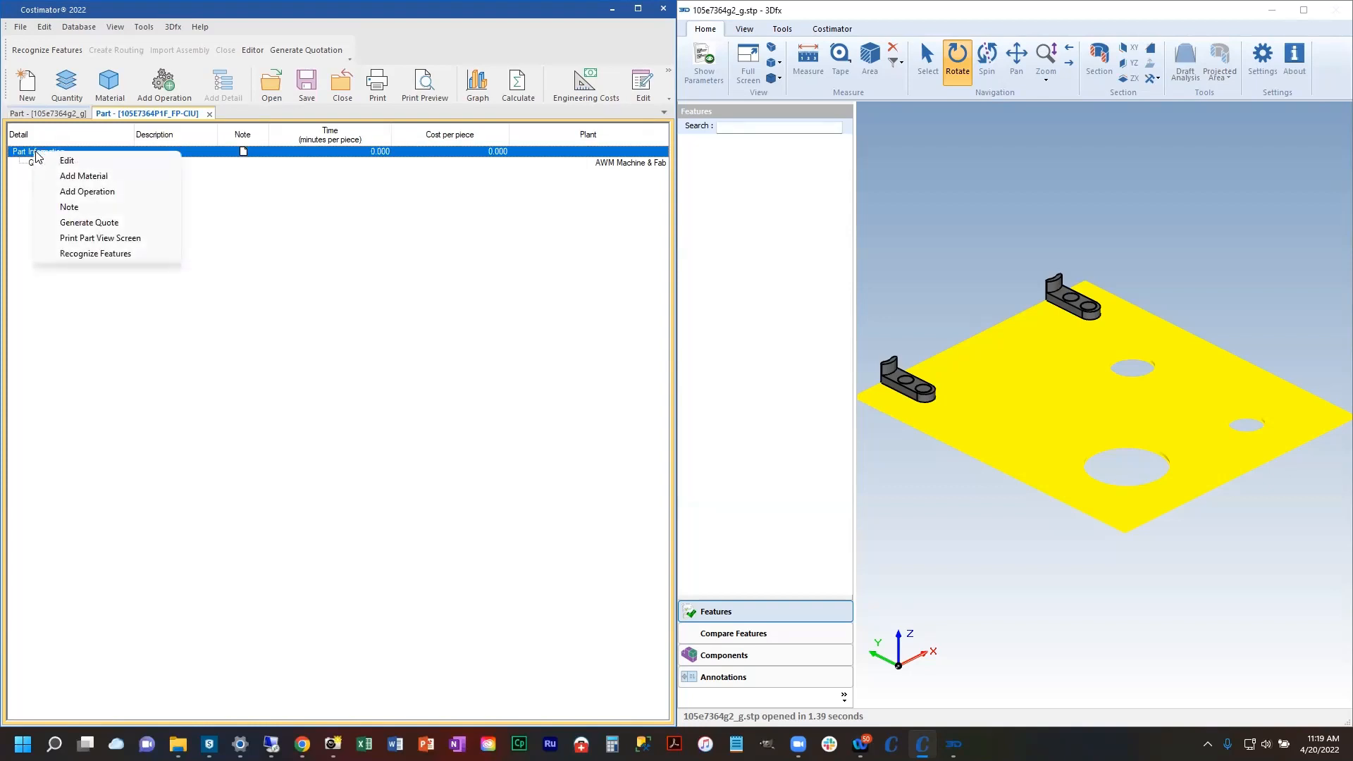
pyautogui.click(100, 254)
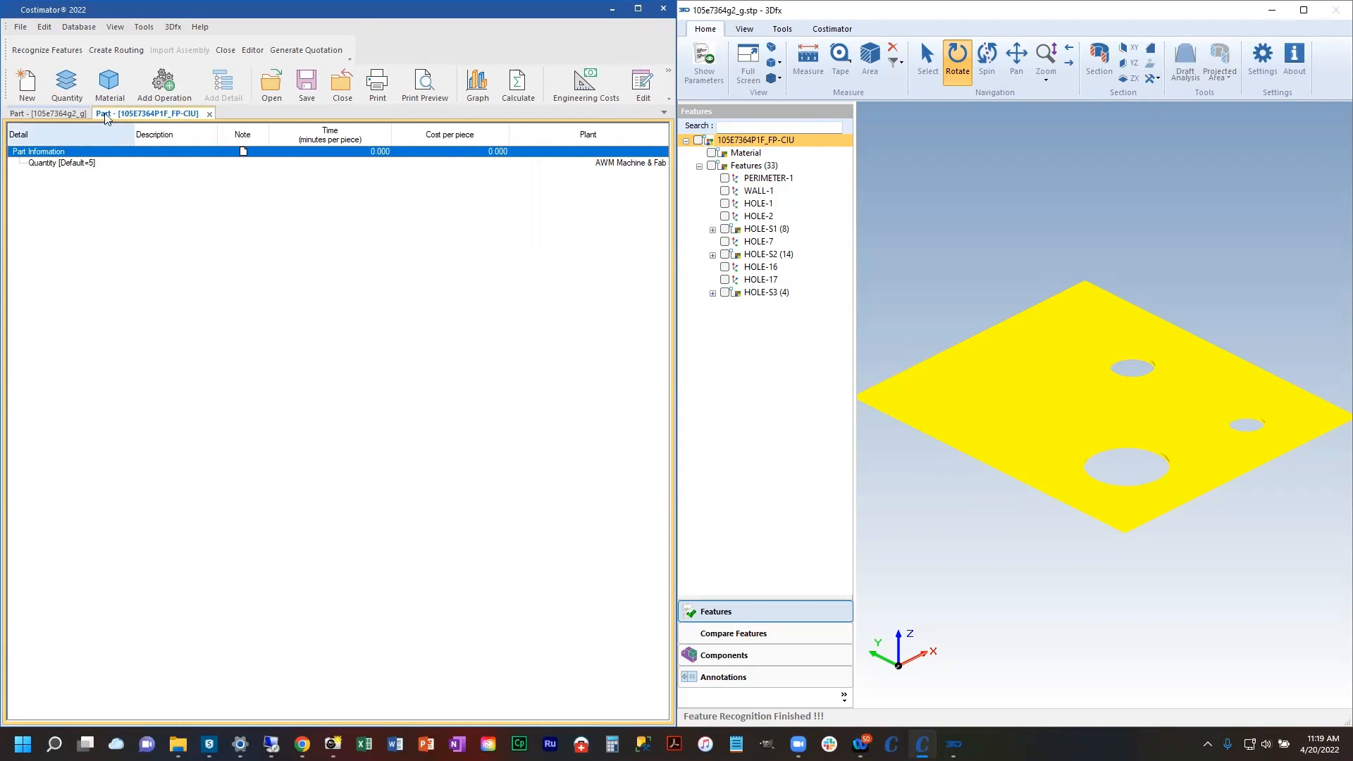
# - Add the Aluminum Alloys database material "Sheet .090 thick 48 x 144" to the plate part
pyautogui.click(109, 83)
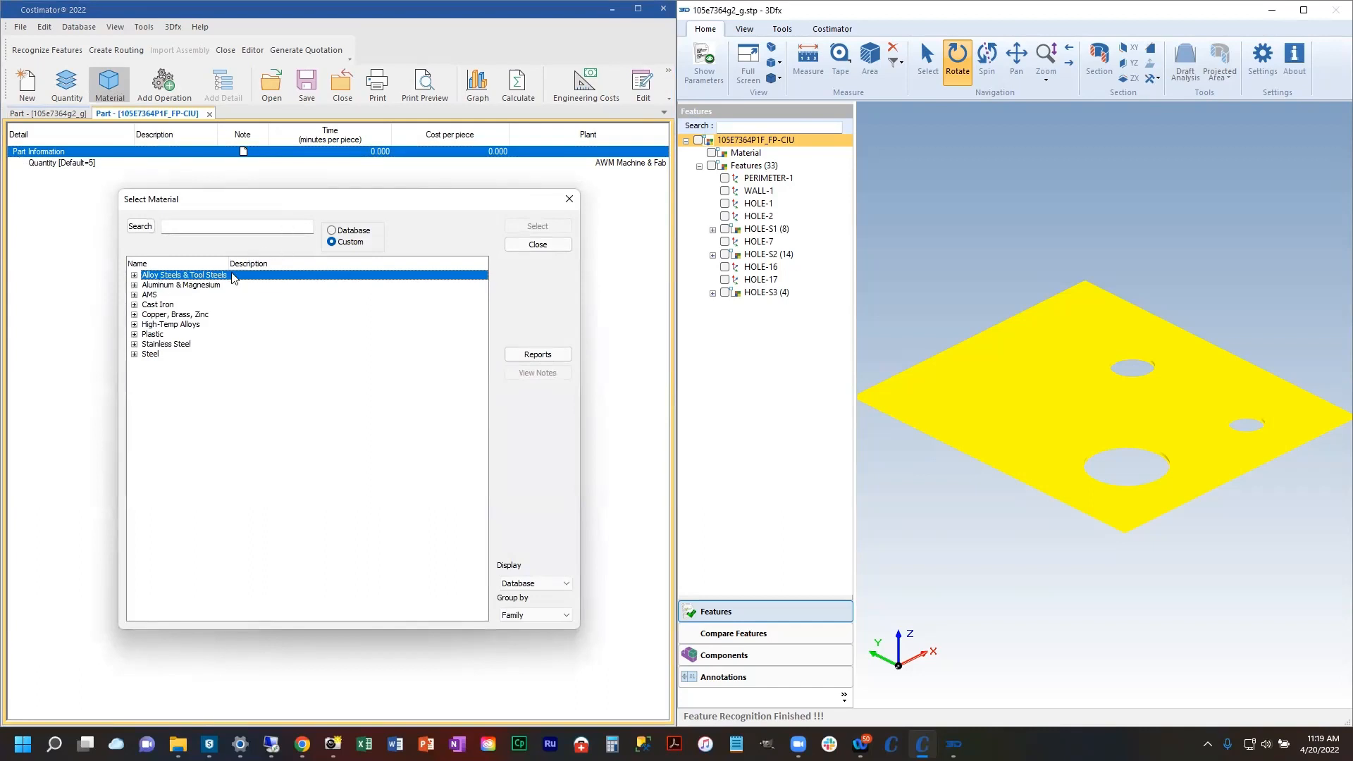
pyautogui.click(332, 231)
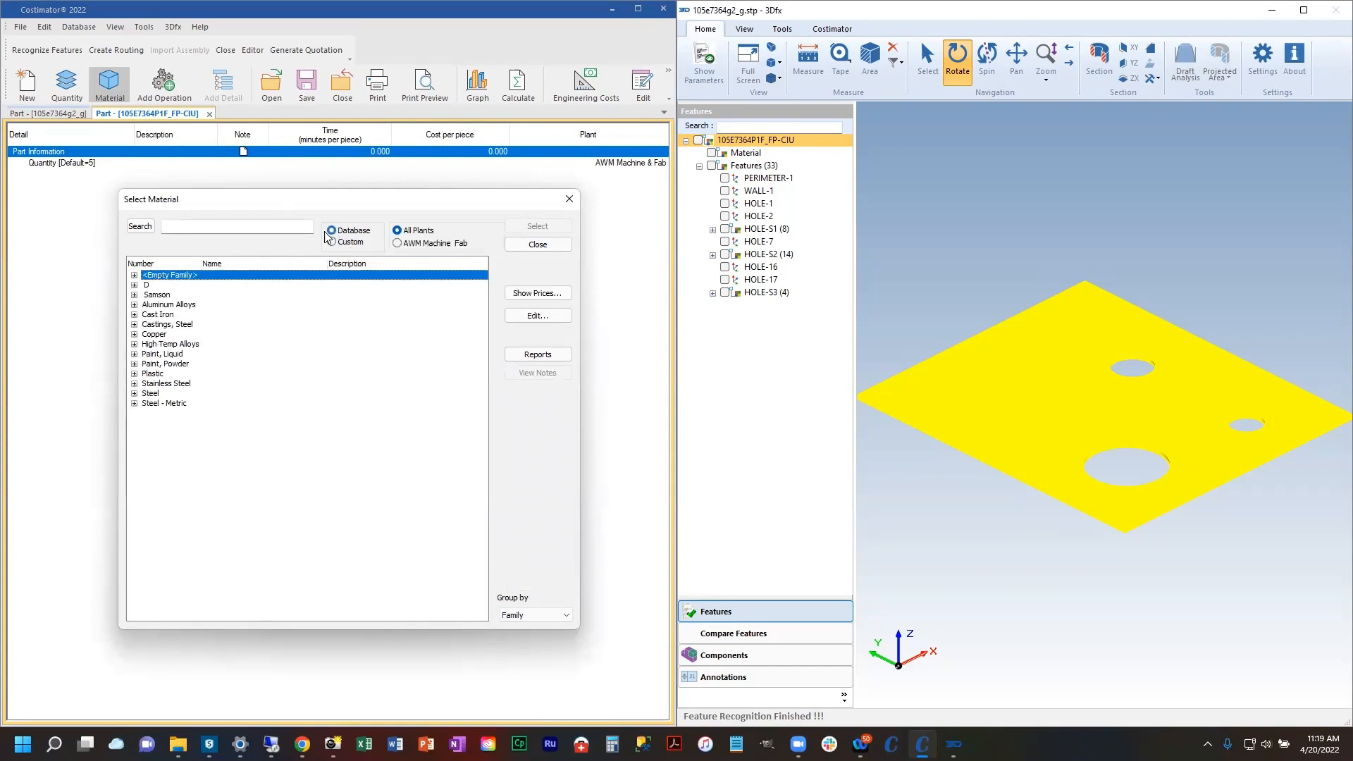
pyautogui.click(134, 305)
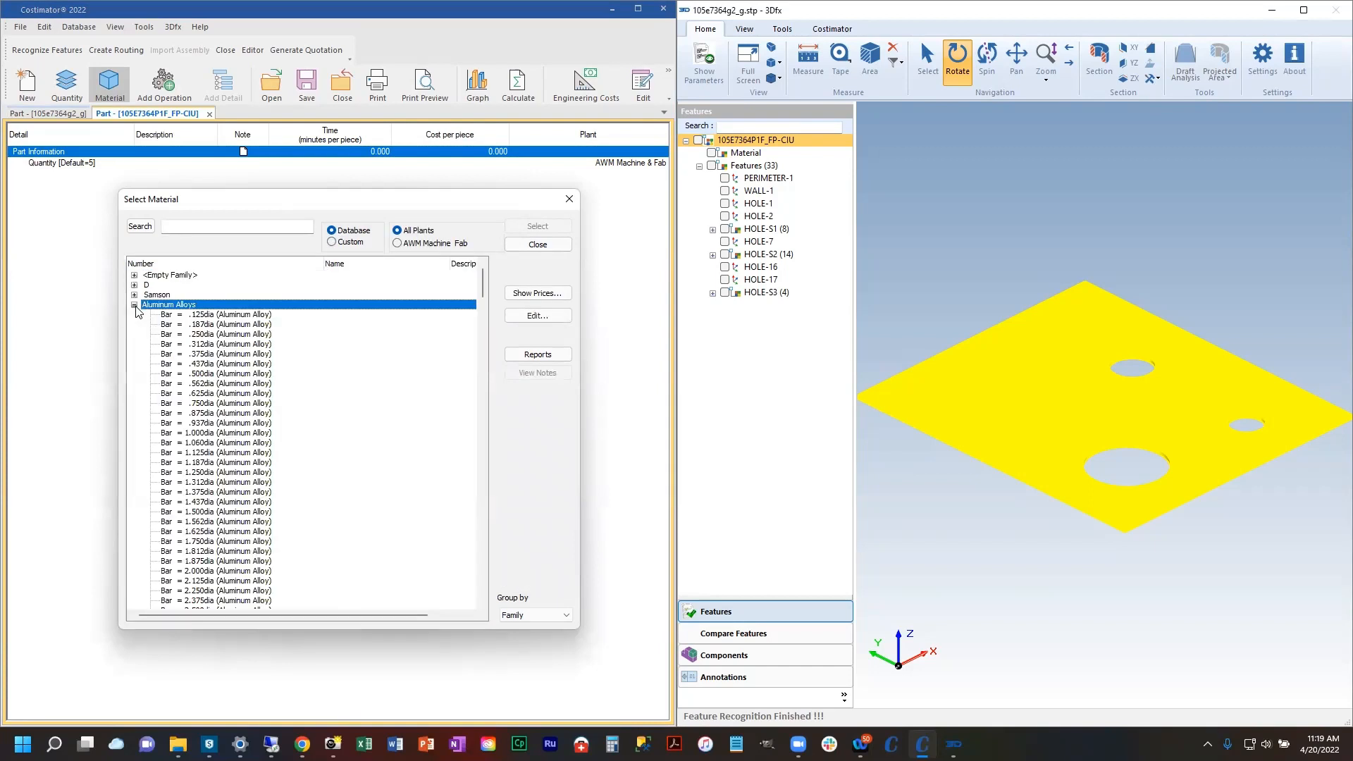
pyautogui.moveTo(483, 282); pyautogui.dragTo(482, 527)
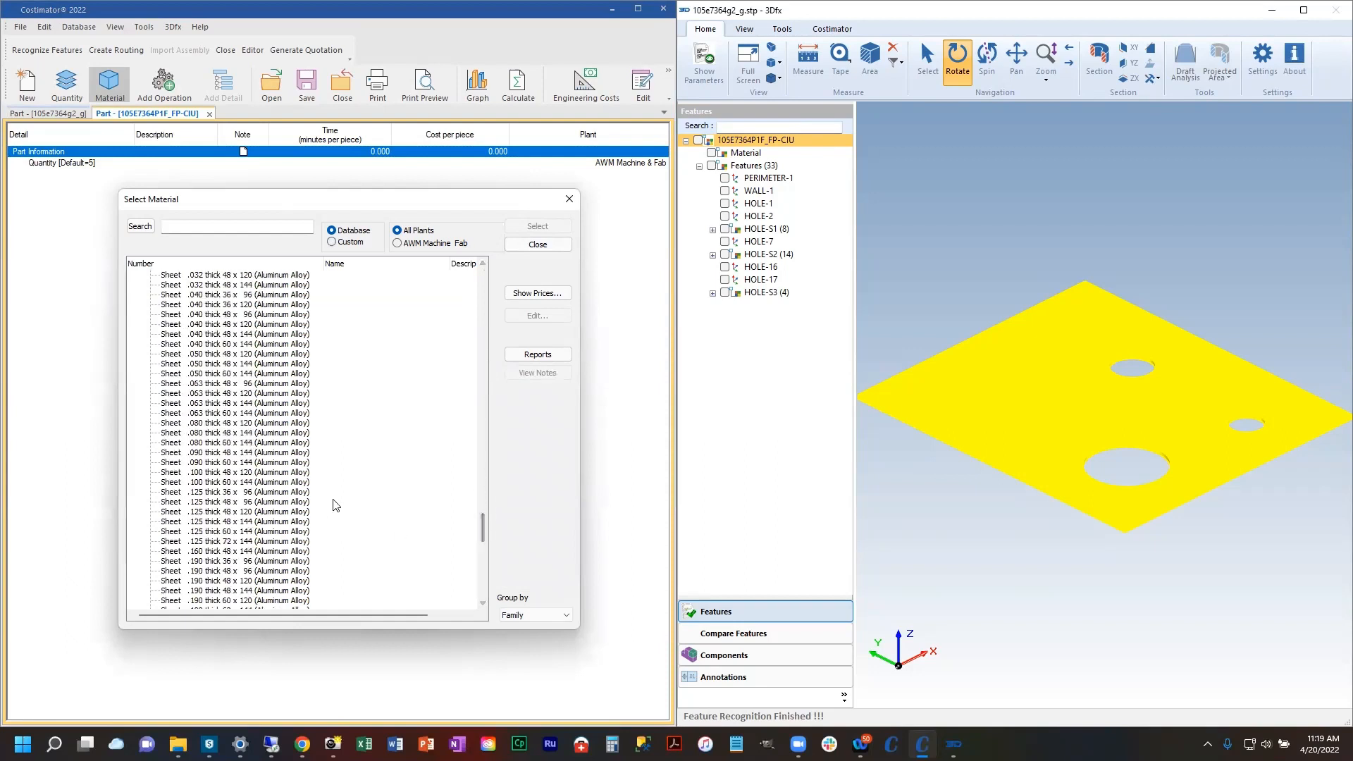
pyautogui.doubleClick(240, 454)
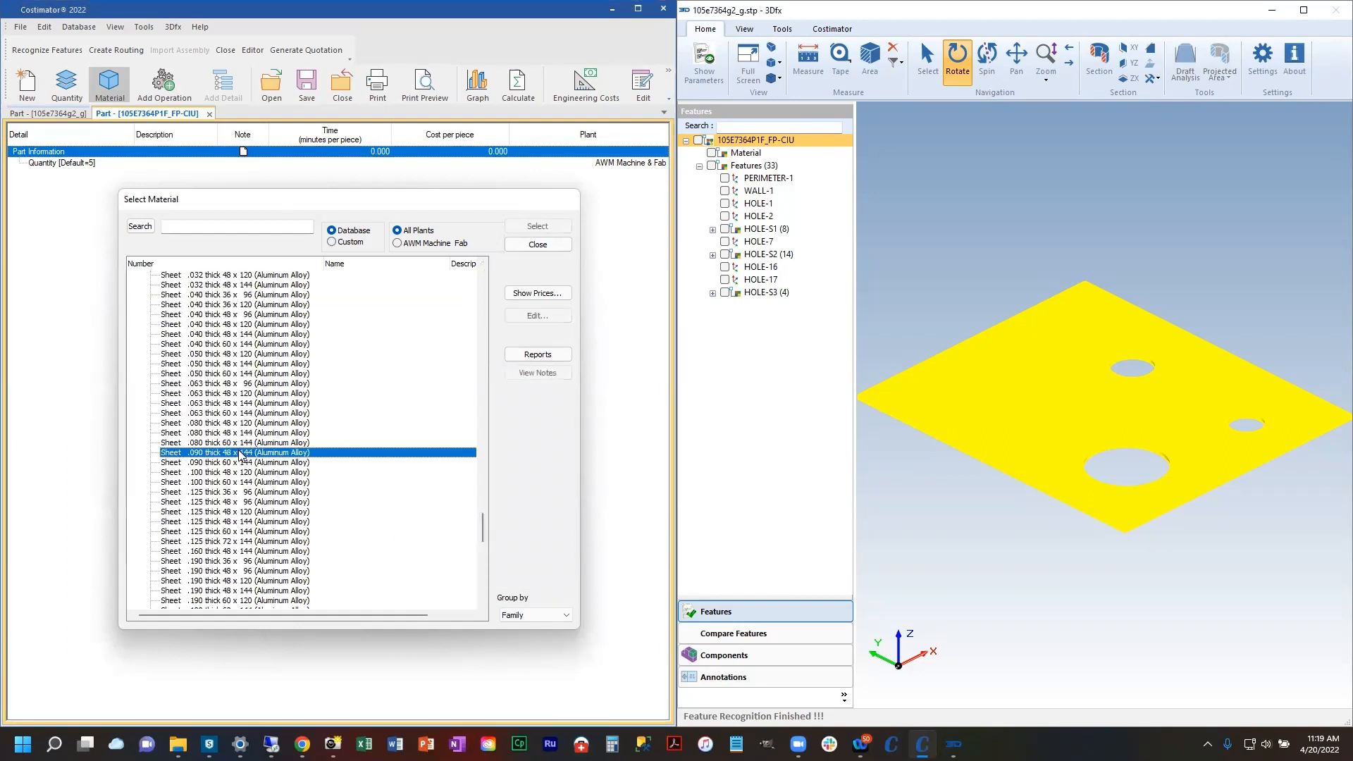
# - Complete the sheet's Material Wizard, accepting its stock, part size and price data
pyautogui.doubleClick(70, 187)
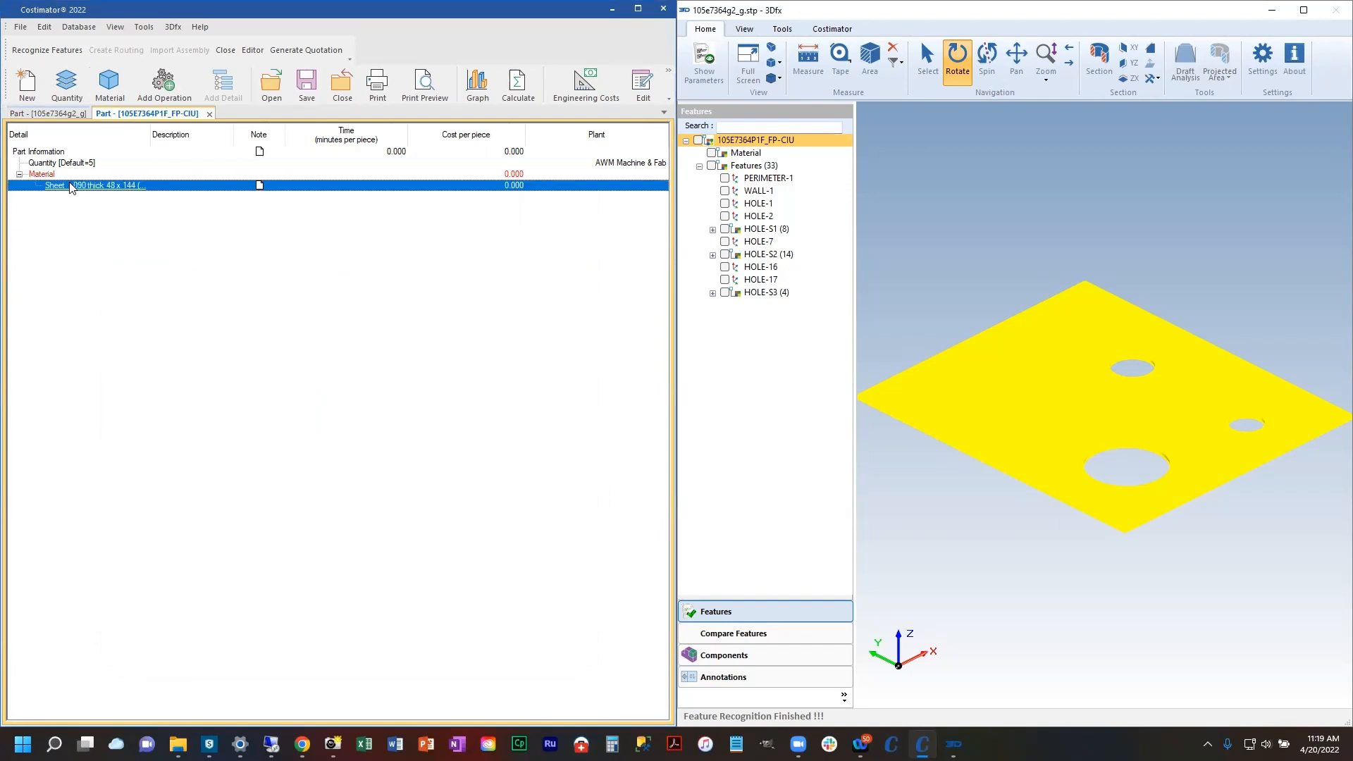
pyautogui.click(389, 567)
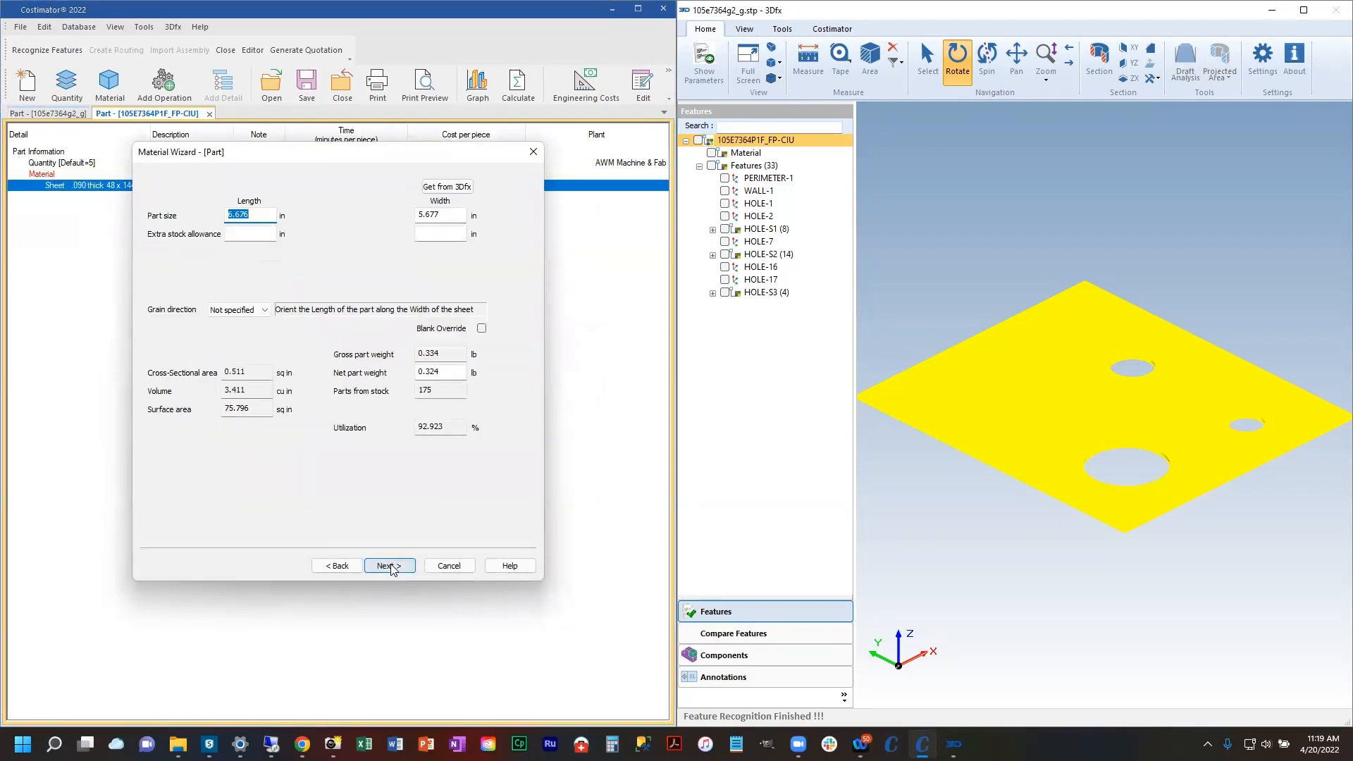
pyautogui.click(389, 567)
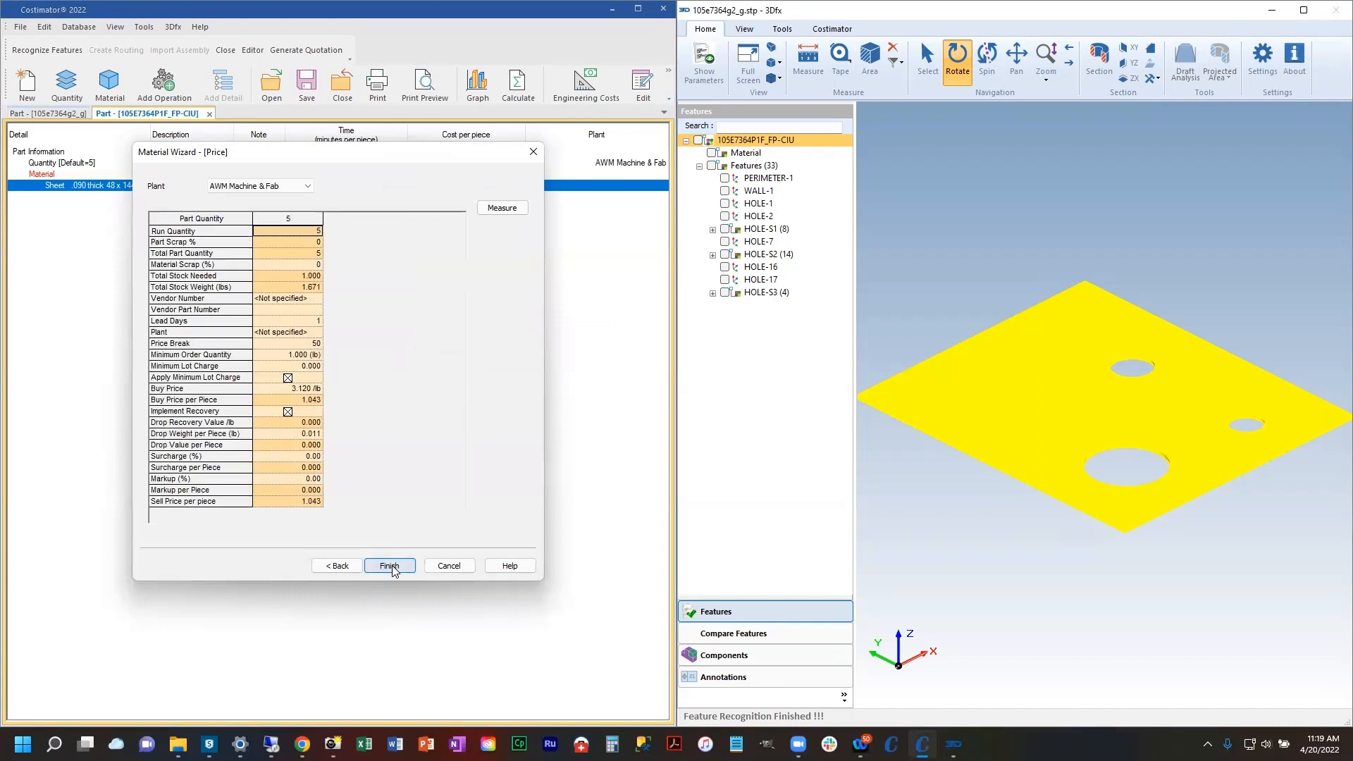
pyautogui.click(390, 567)
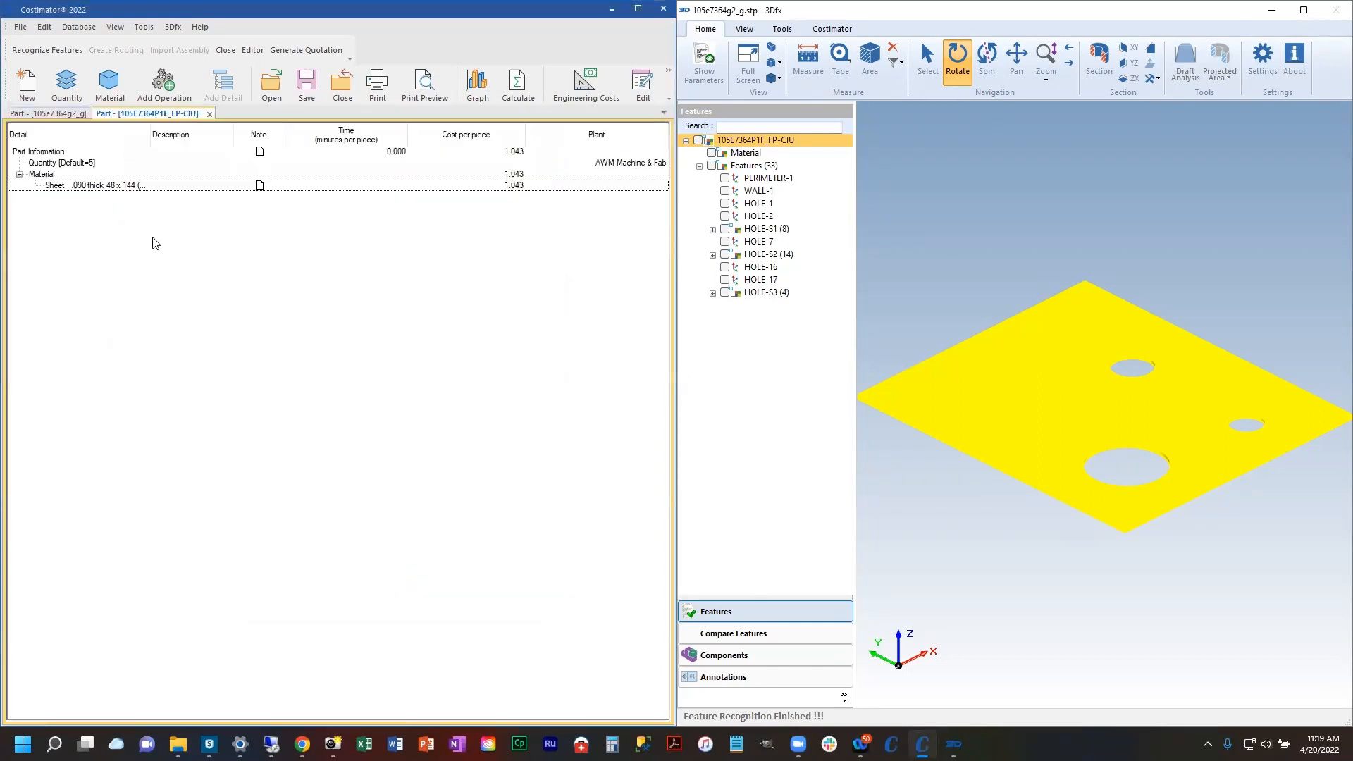
# - Create the plate's routing from 3Dfx and delete its Painting and Pack & Ship operations
pyautogui.rightClick(52, 158)
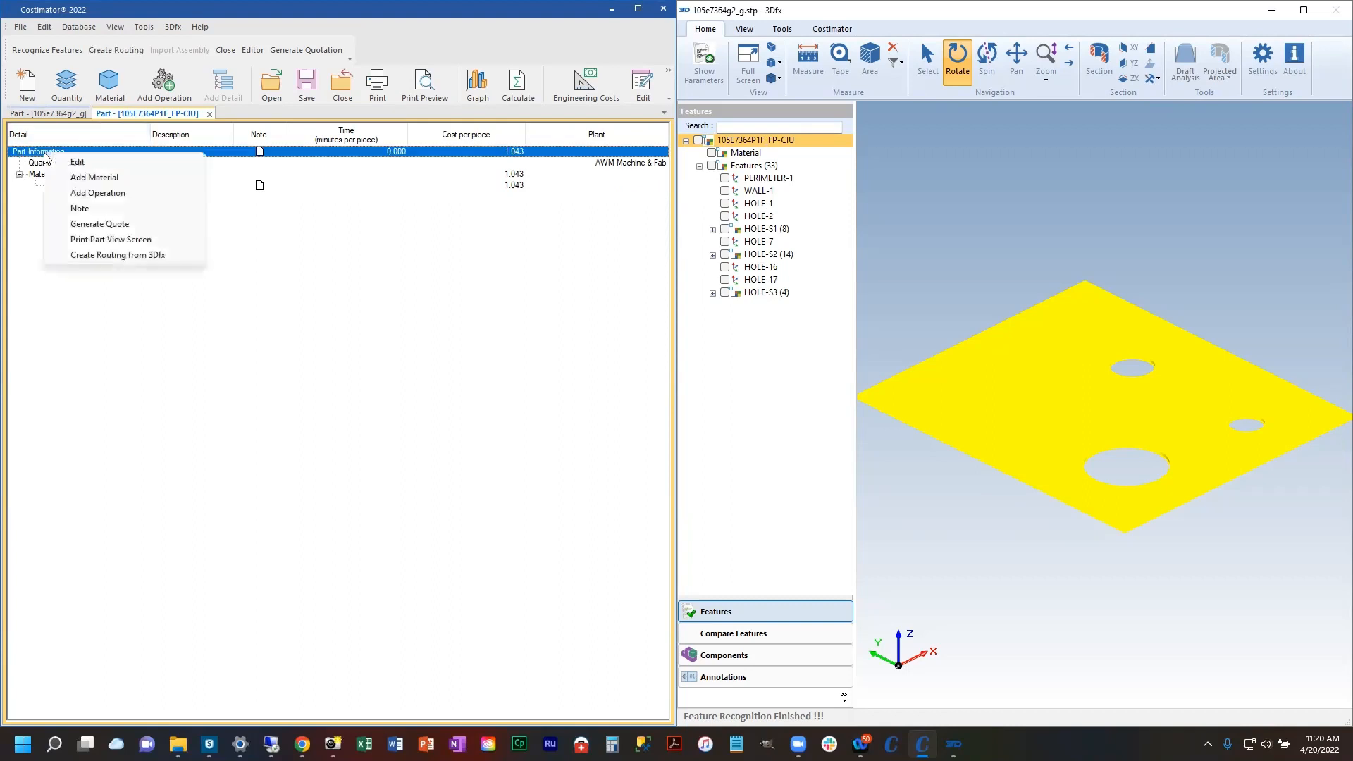
pyautogui.click(135, 253)
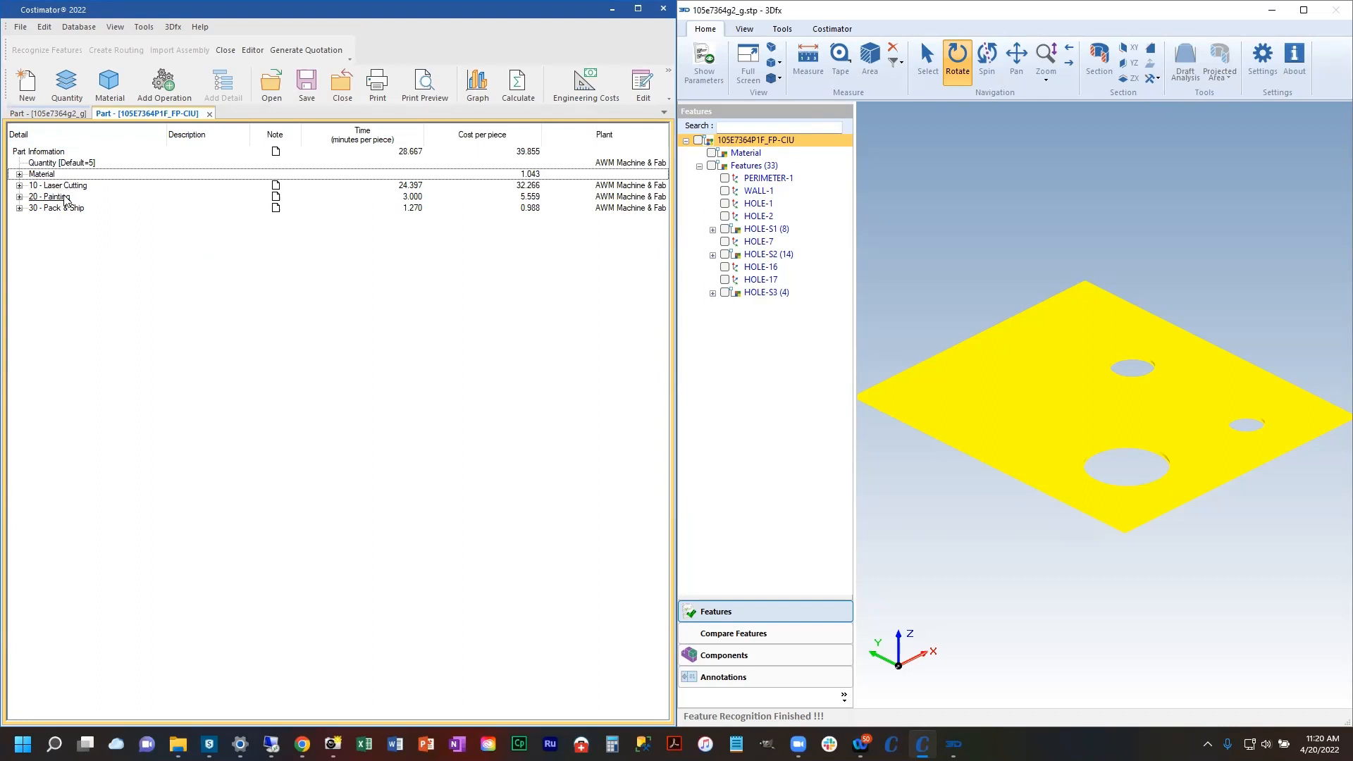
pyautogui.moveTo(64, 199); pyautogui.dragTo(66, 213)
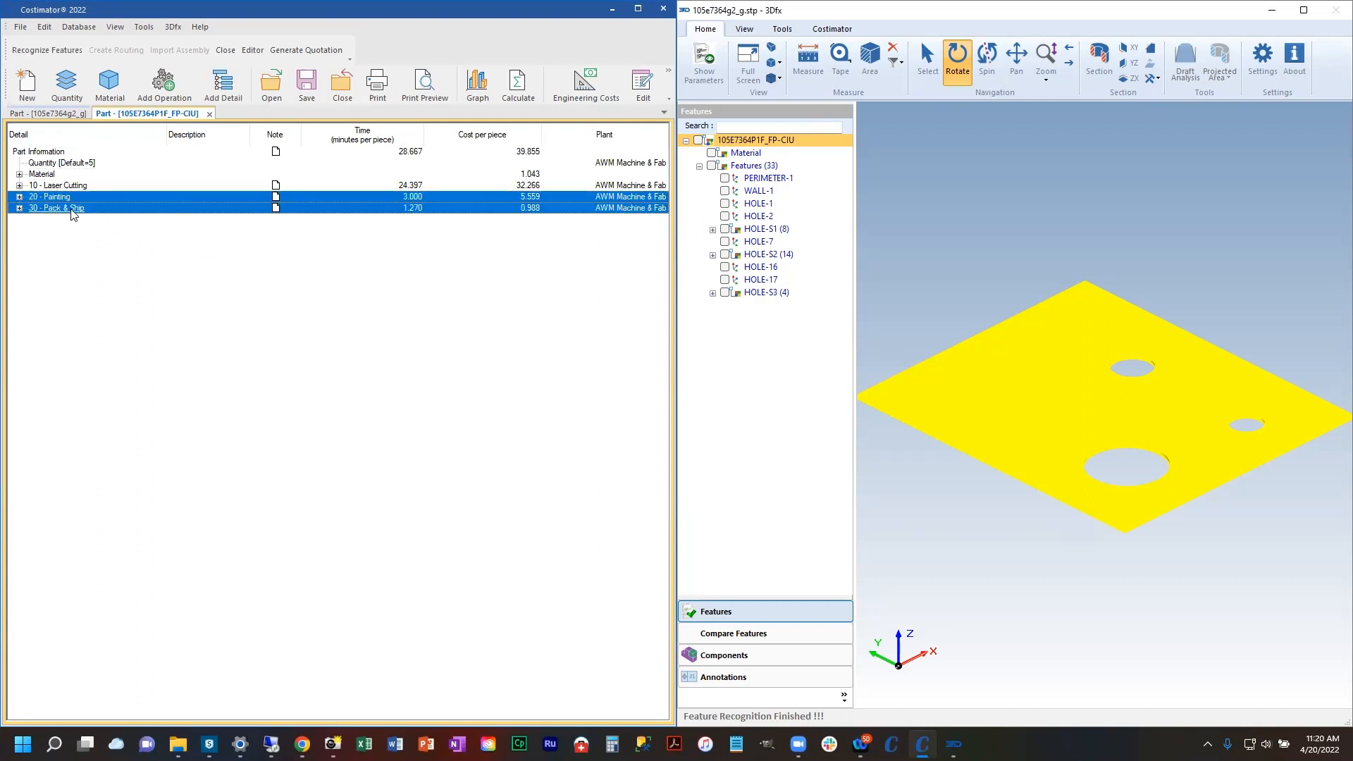
pyautogui.press('Delete')
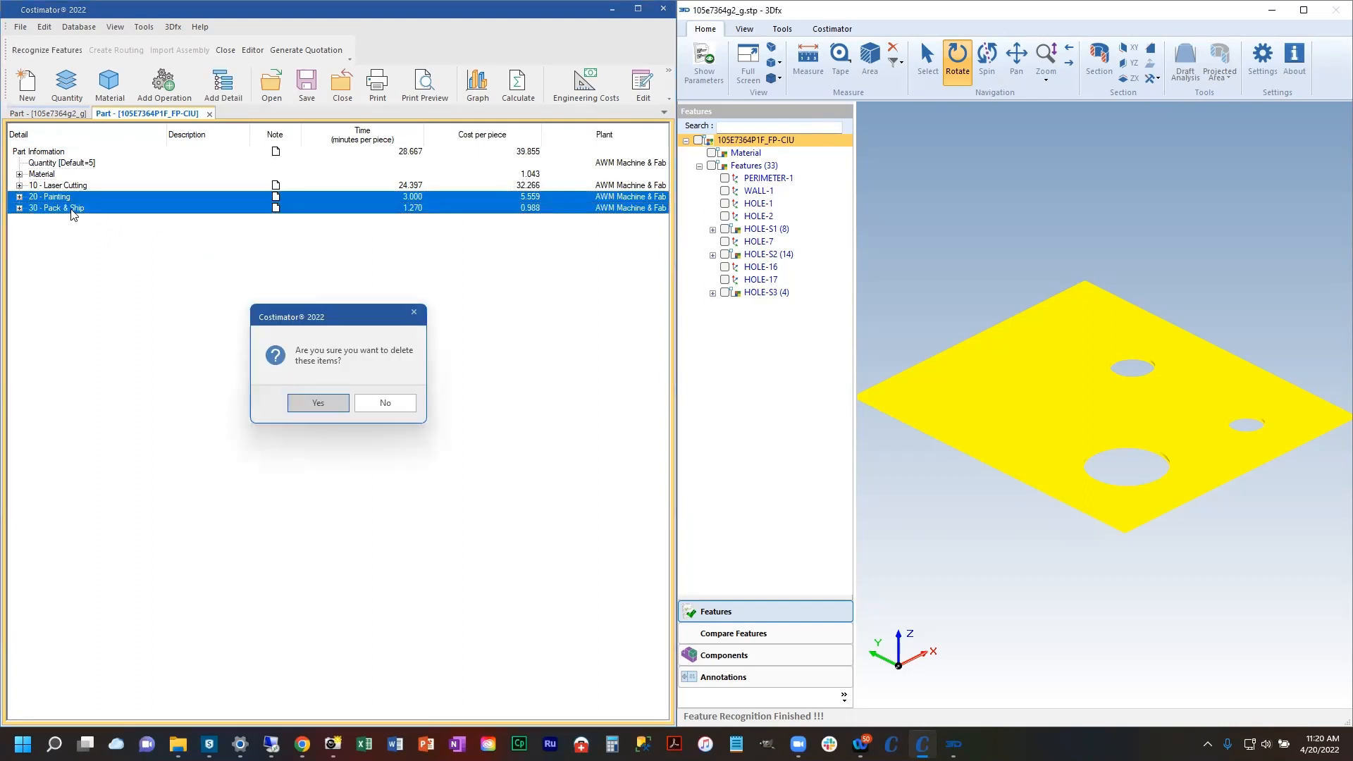
pyautogui.press('Return')
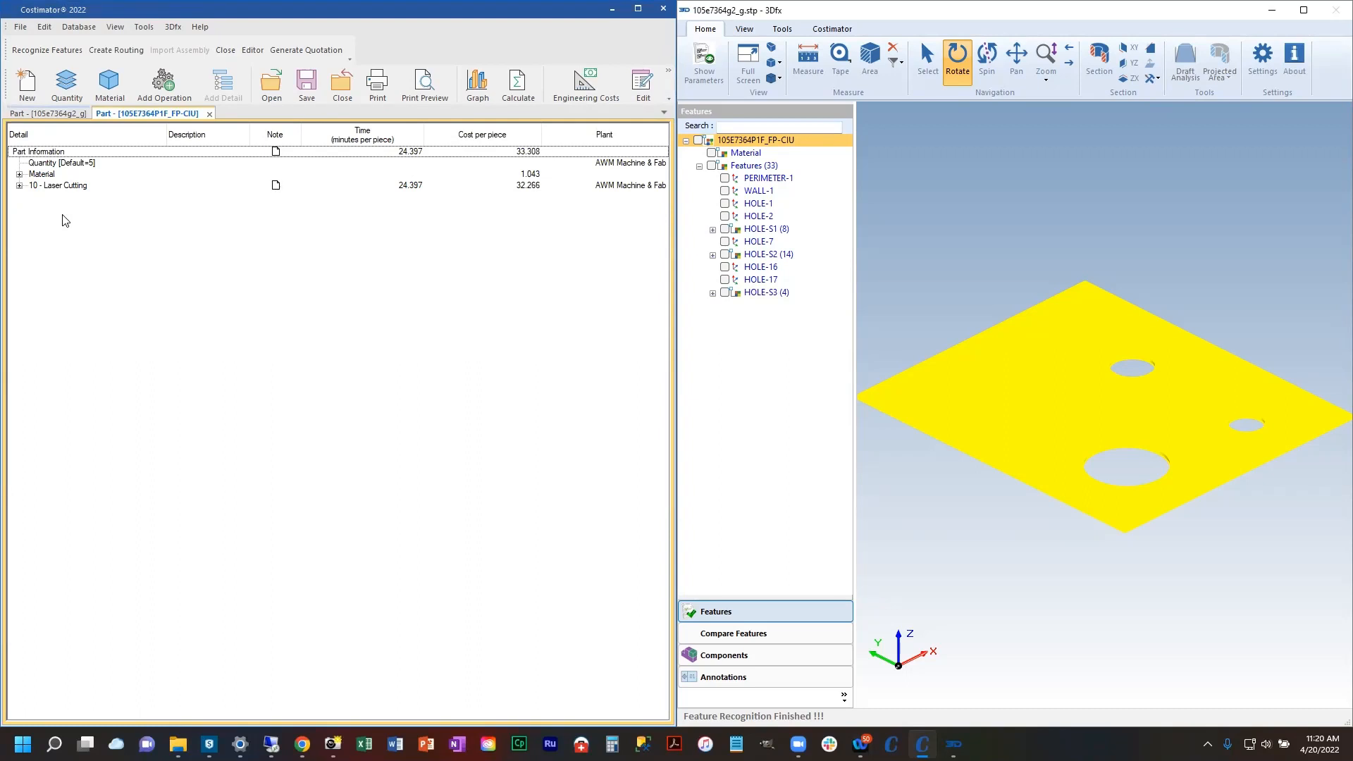
# - Save and close the plate part, and open assembly component NAS622CT3 as its own part
pyautogui.click(209, 113)
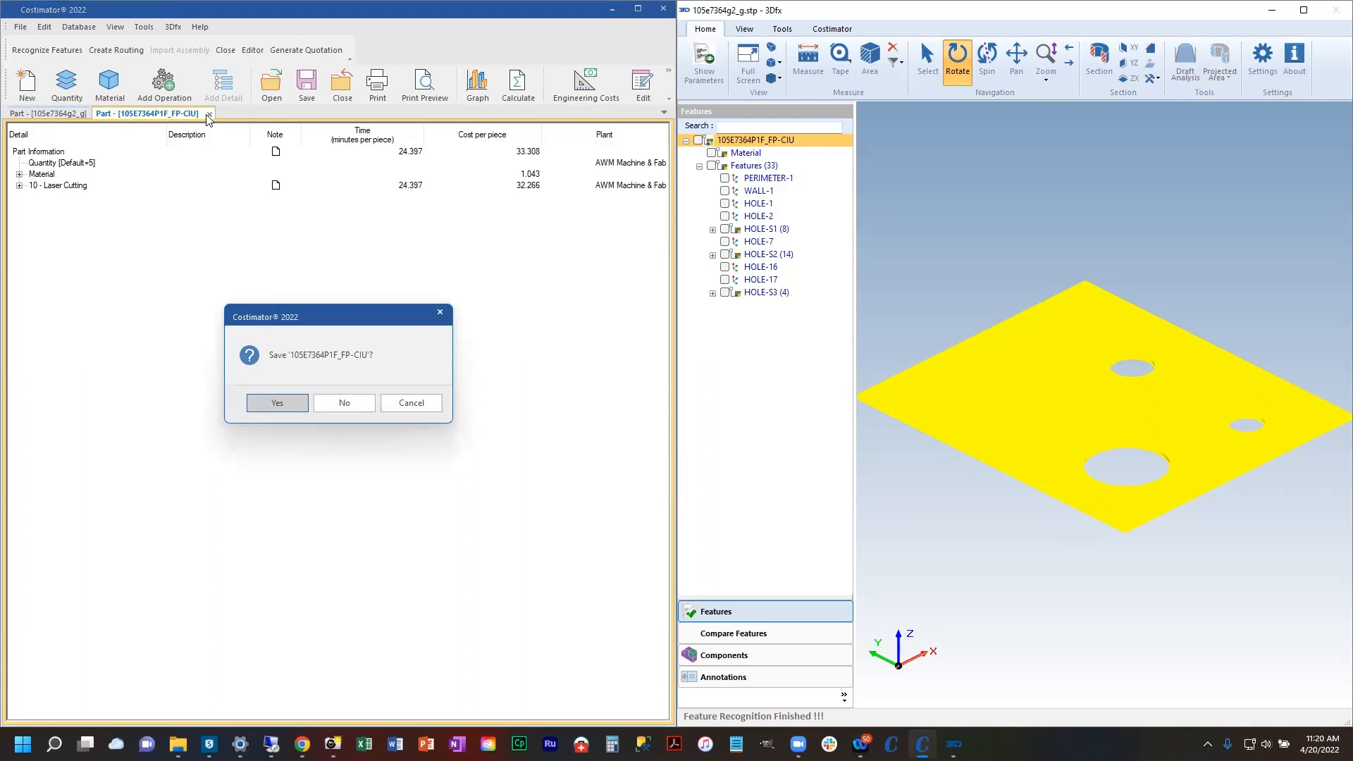
pyautogui.click(279, 403)
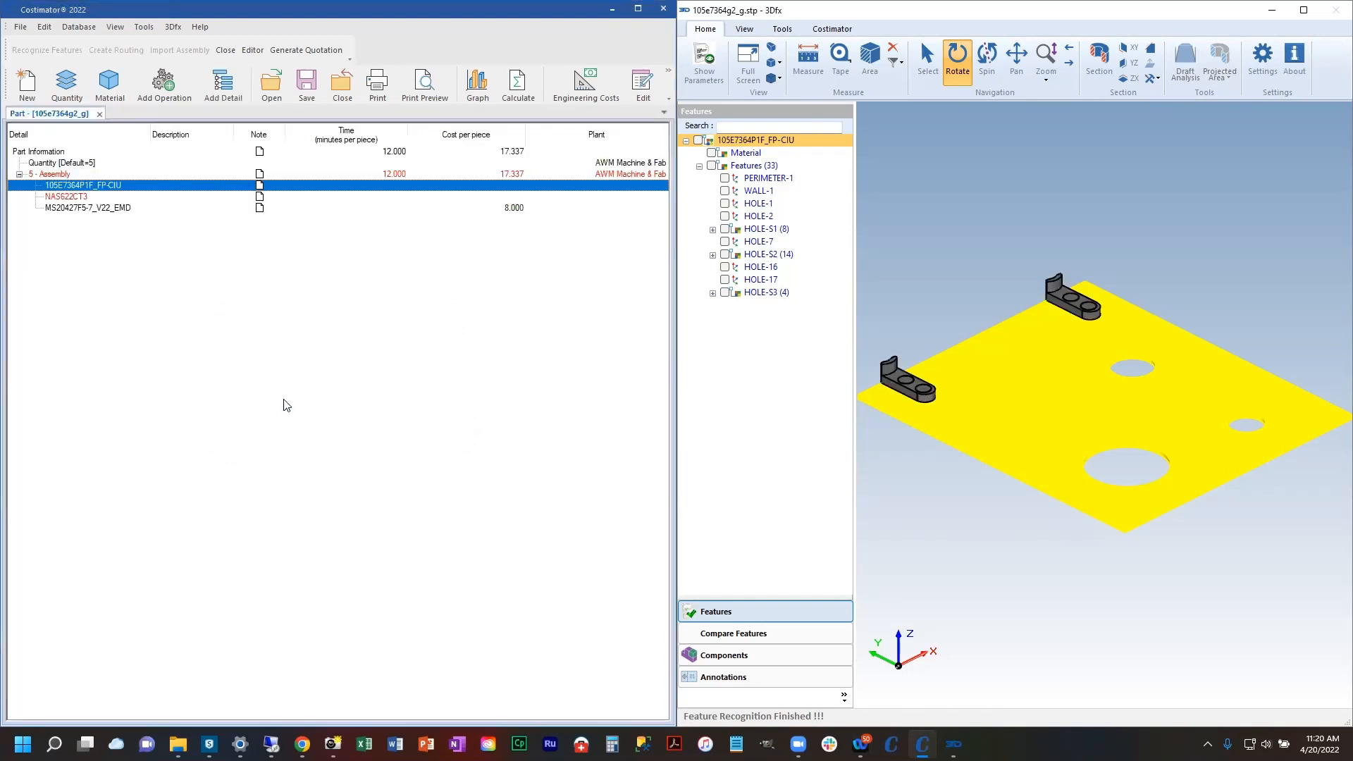
pyautogui.click(63, 197)
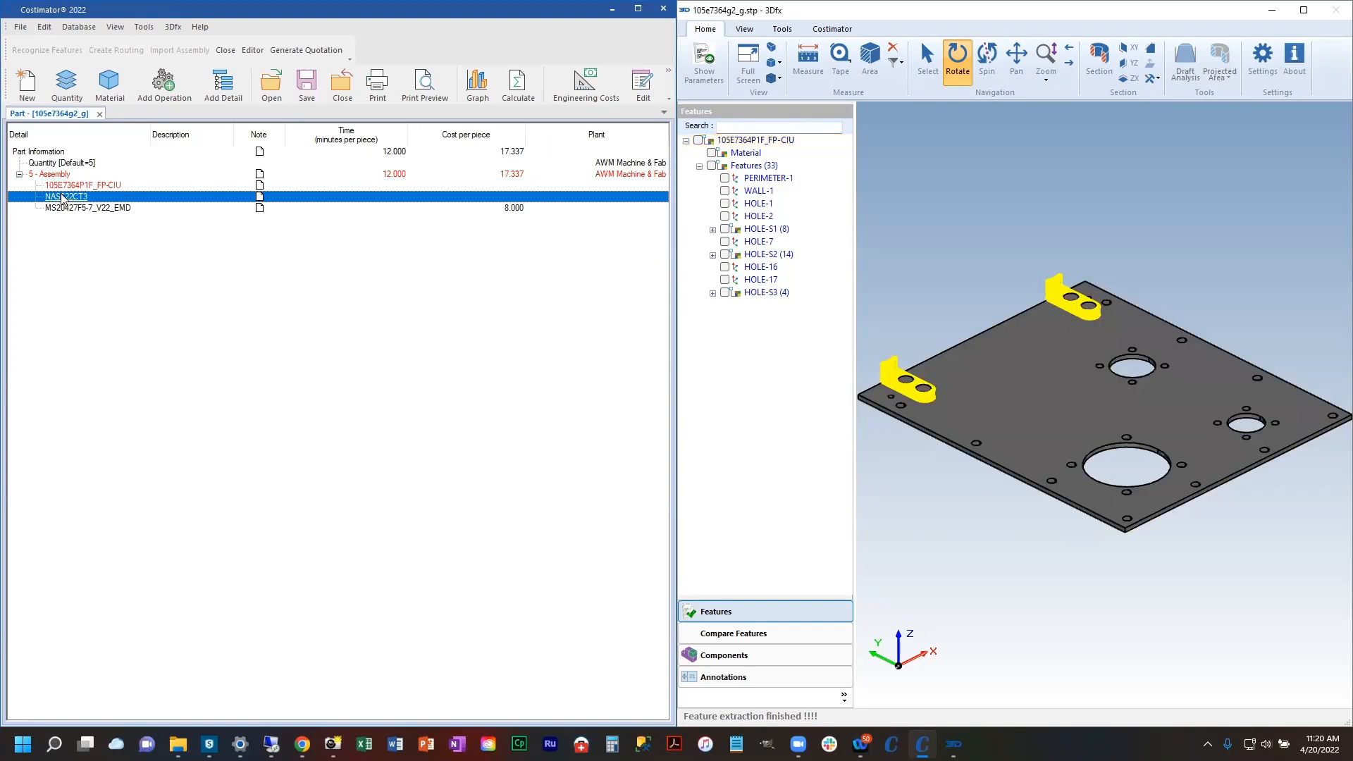
pyautogui.rightClick(62, 198)
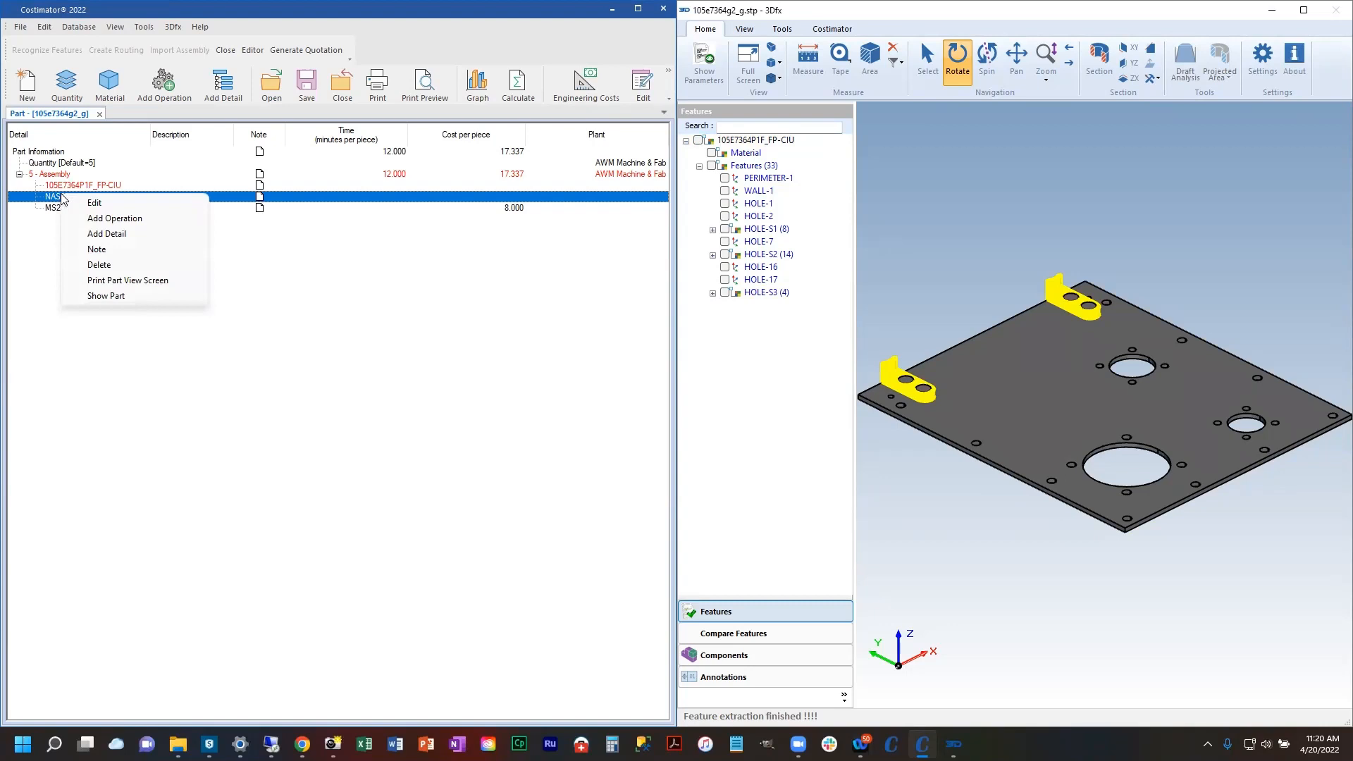
pyautogui.click(129, 297)
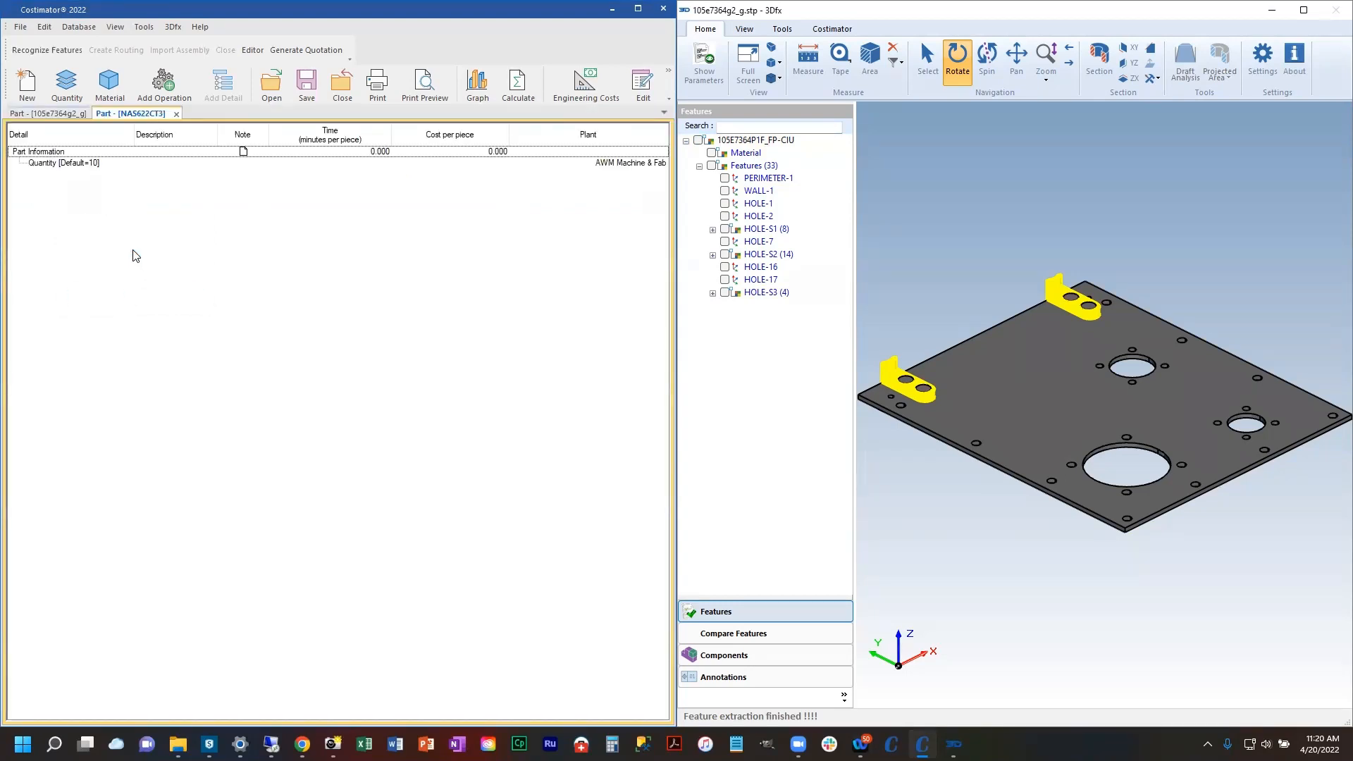
# - Assign a 3Dfx part type in NAS622CT3's part information and recognize the part's features
pyautogui.click(40, 152)
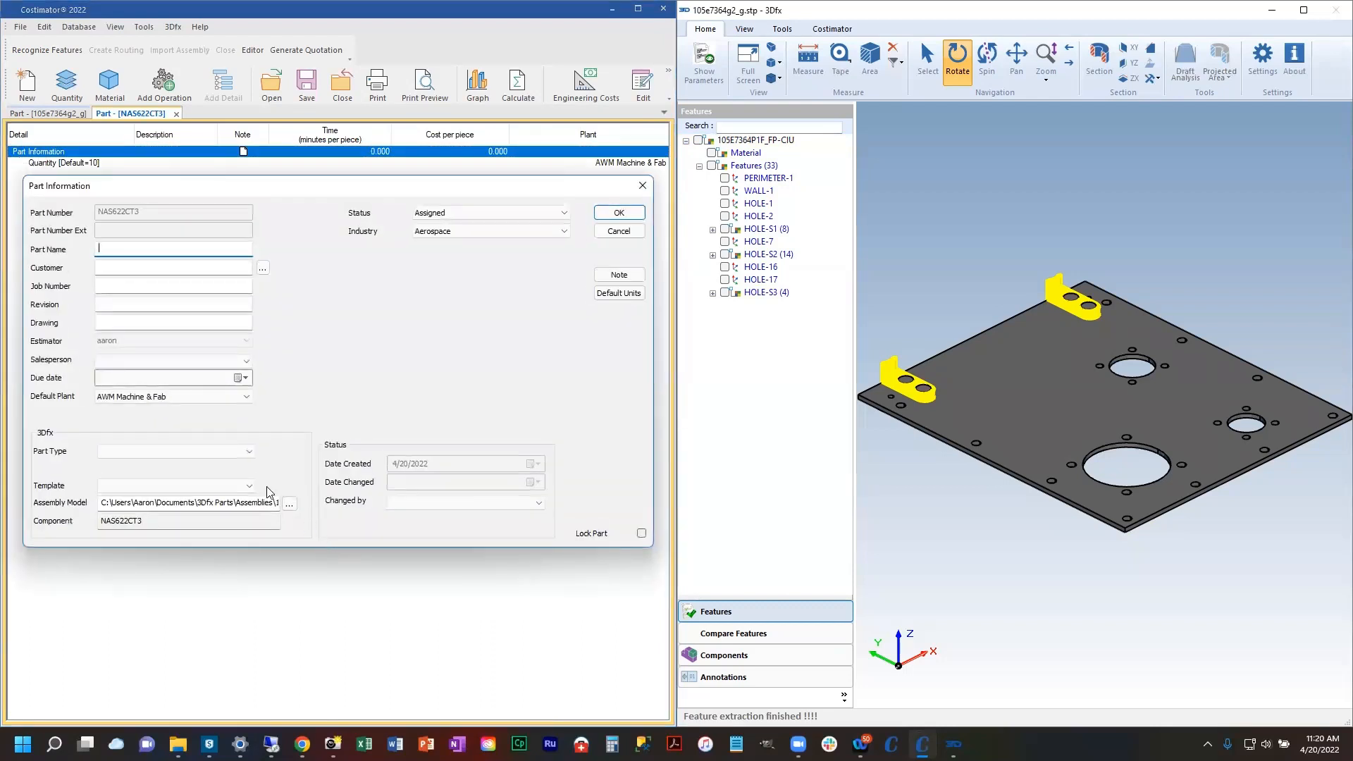
pyautogui.click(249, 452)
pyautogui.click(159, 464)
pyautogui.click(602, 213)
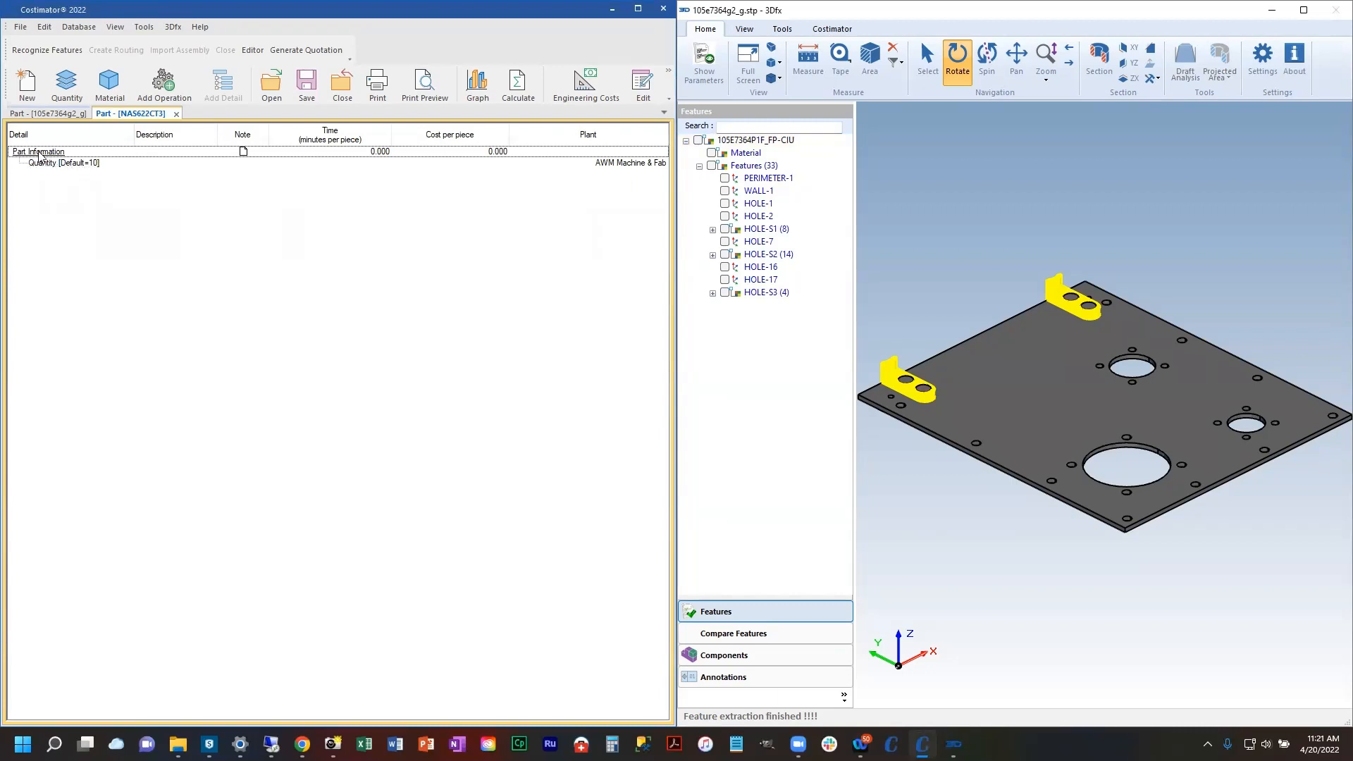
pyautogui.click(37, 152)
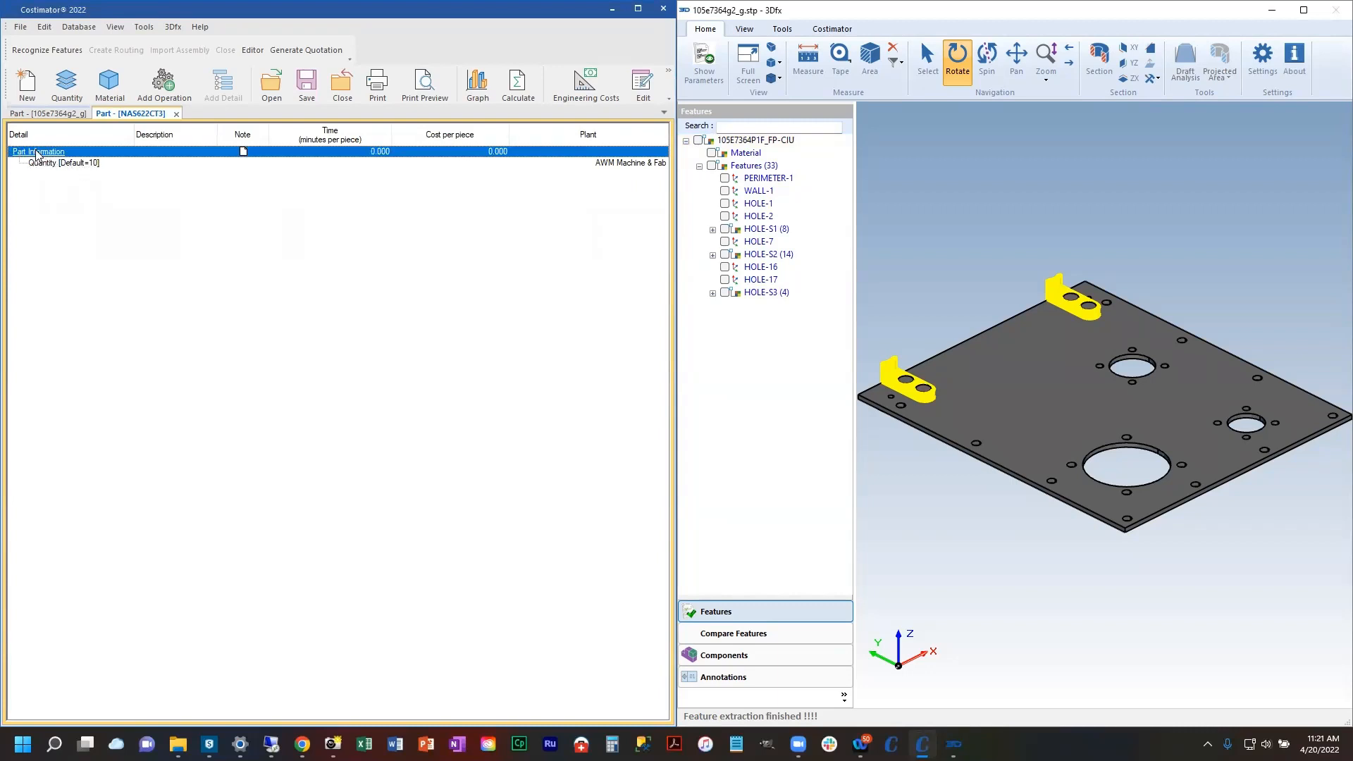
pyautogui.rightClick(37, 152)
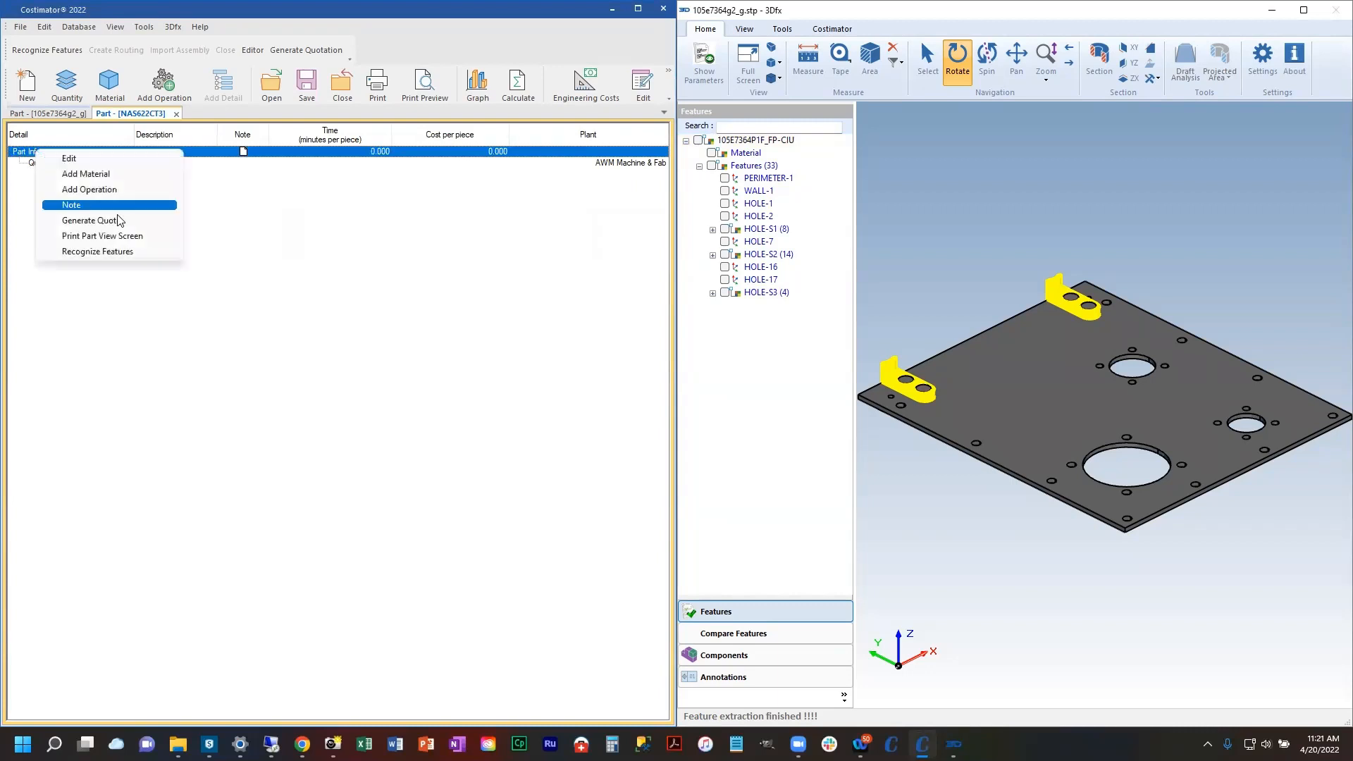
pyautogui.click(119, 252)
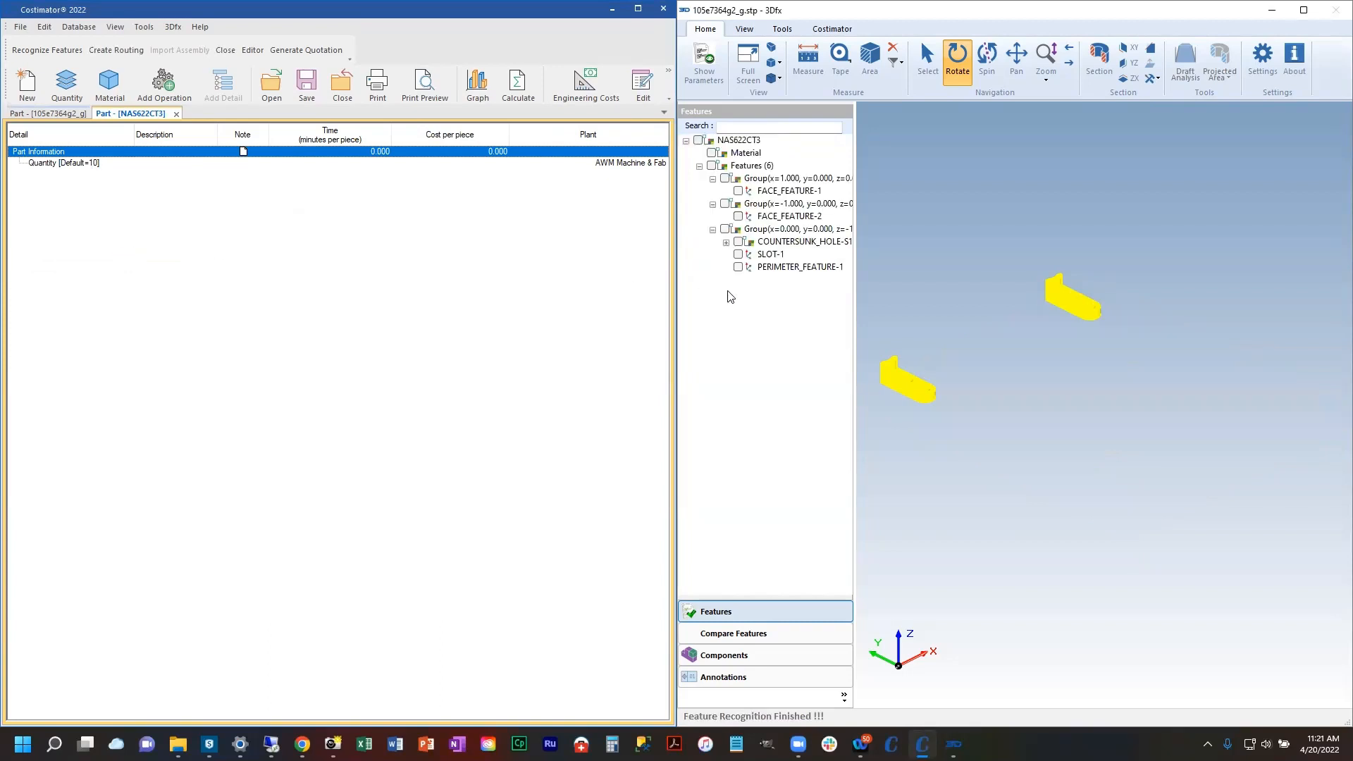
# - Add the custom material 6061 from the Aluminum & Magnesium family to NAS622CT3
pyautogui.click(112, 88)
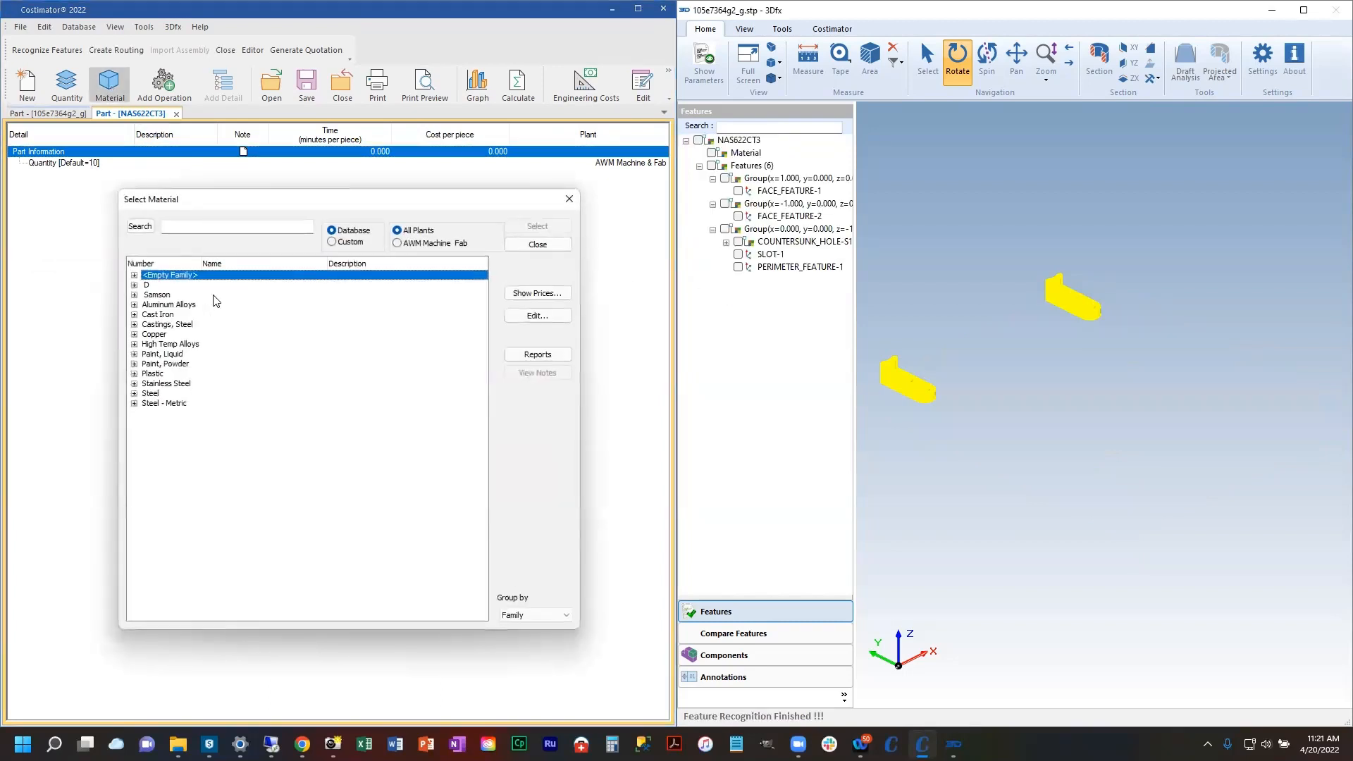
pyautogui.click(331, 242)
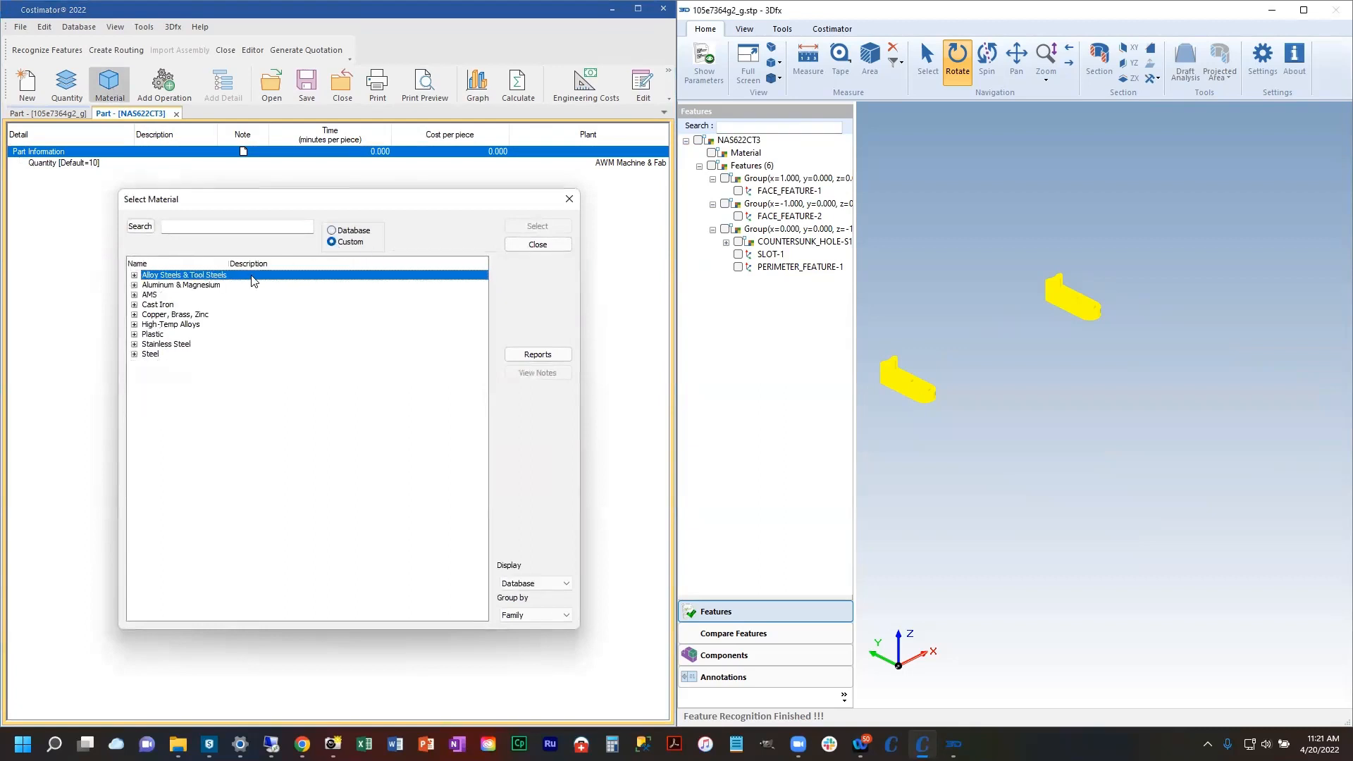
pyautogui.click(134, 286)
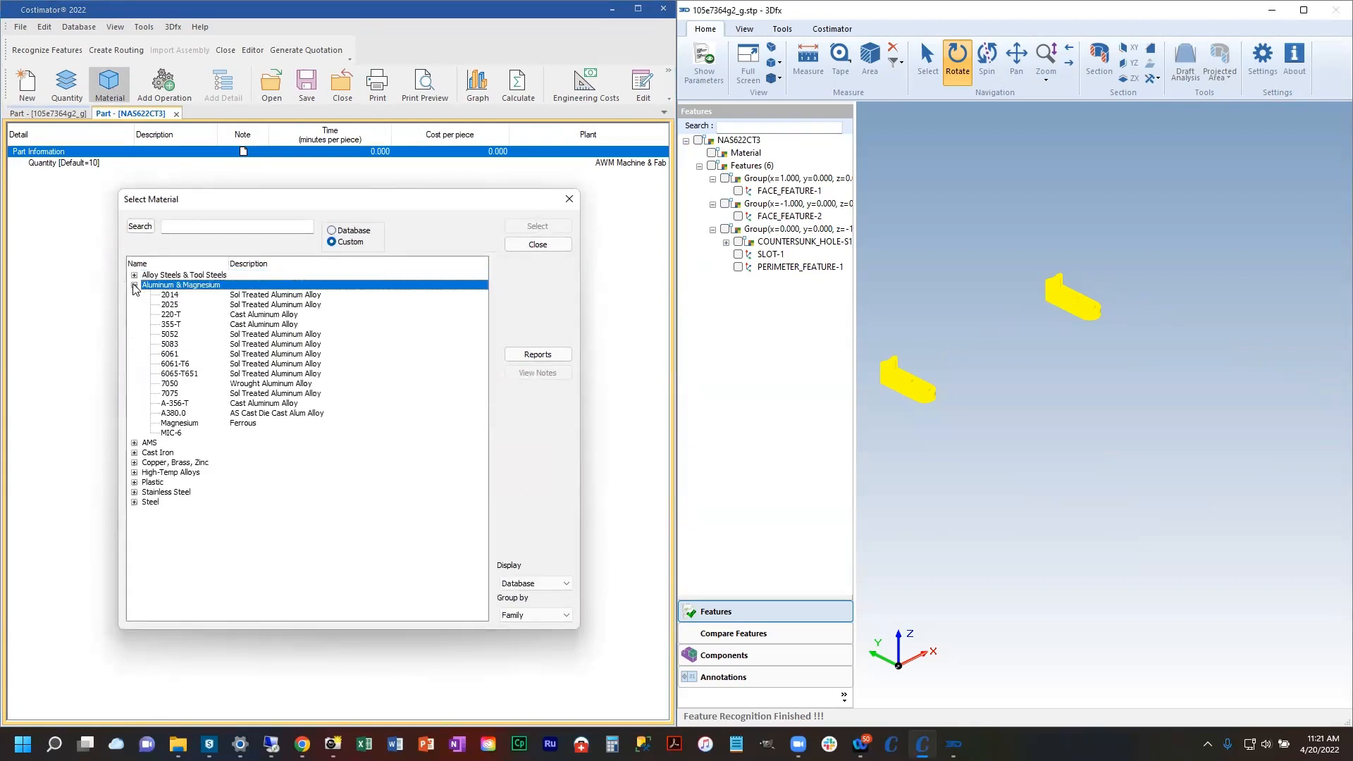
pyautogui.doubleClick(182, 354)
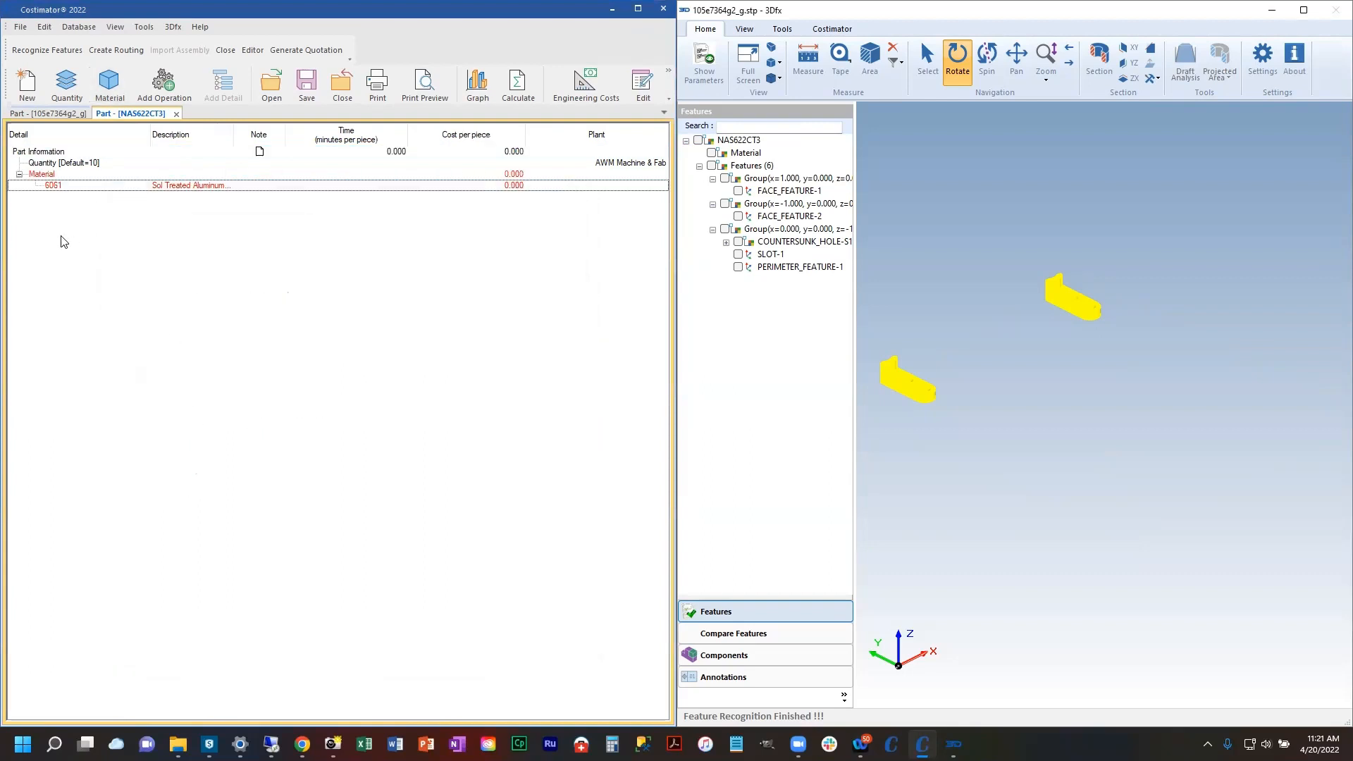
# - Define the 6061 stock as a Rectangle Bar with dimensions taken from 3Dfx, and continue through the wizard to pricing
pyautogui.doubleClick(53, 186)
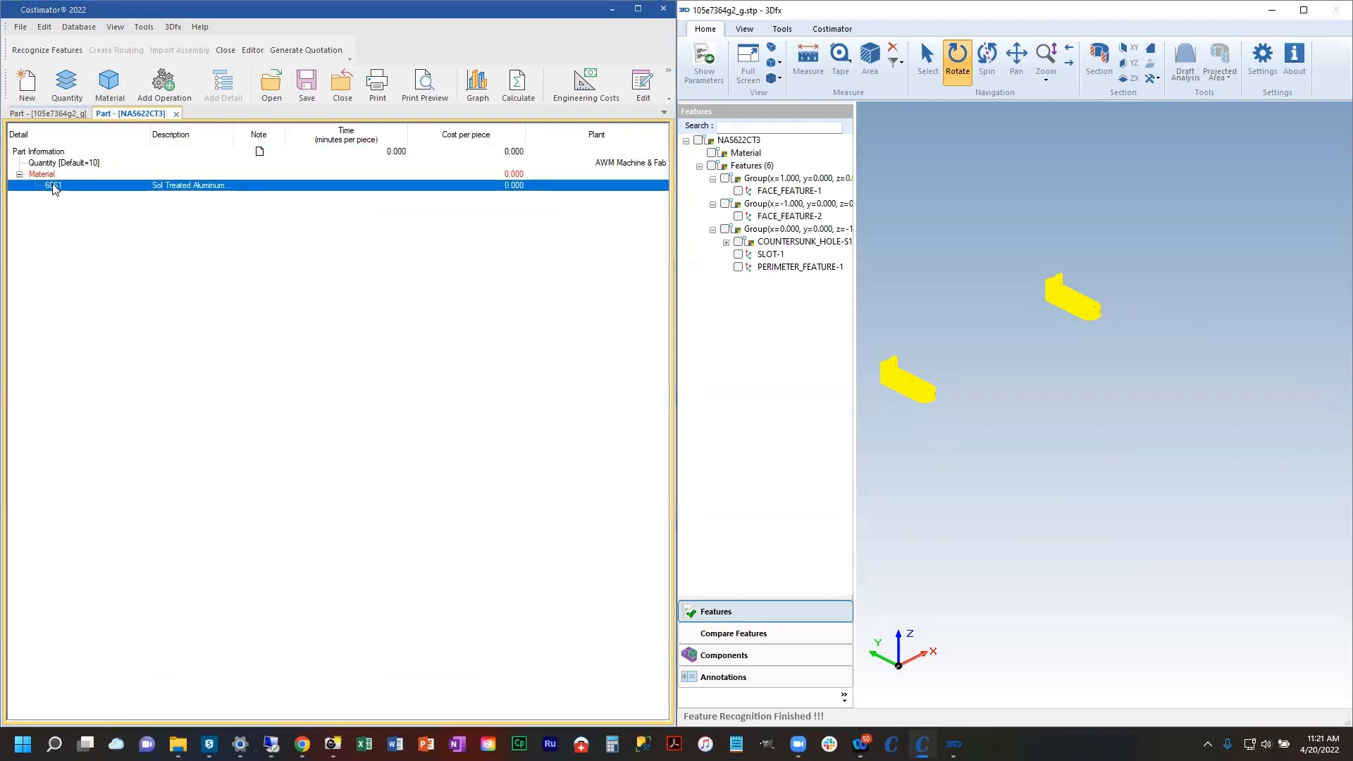
pyautogui.click(326, 226)
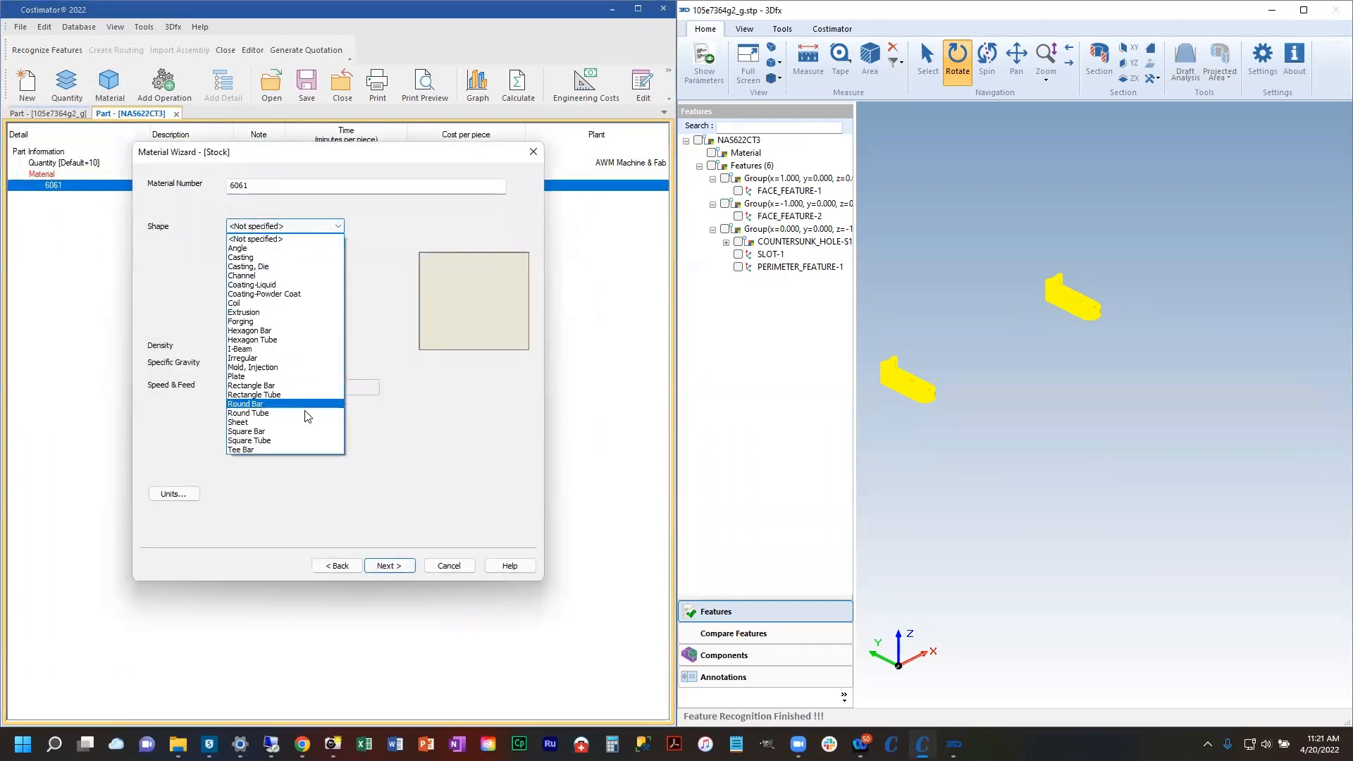
pyautogui.click(285, 387)
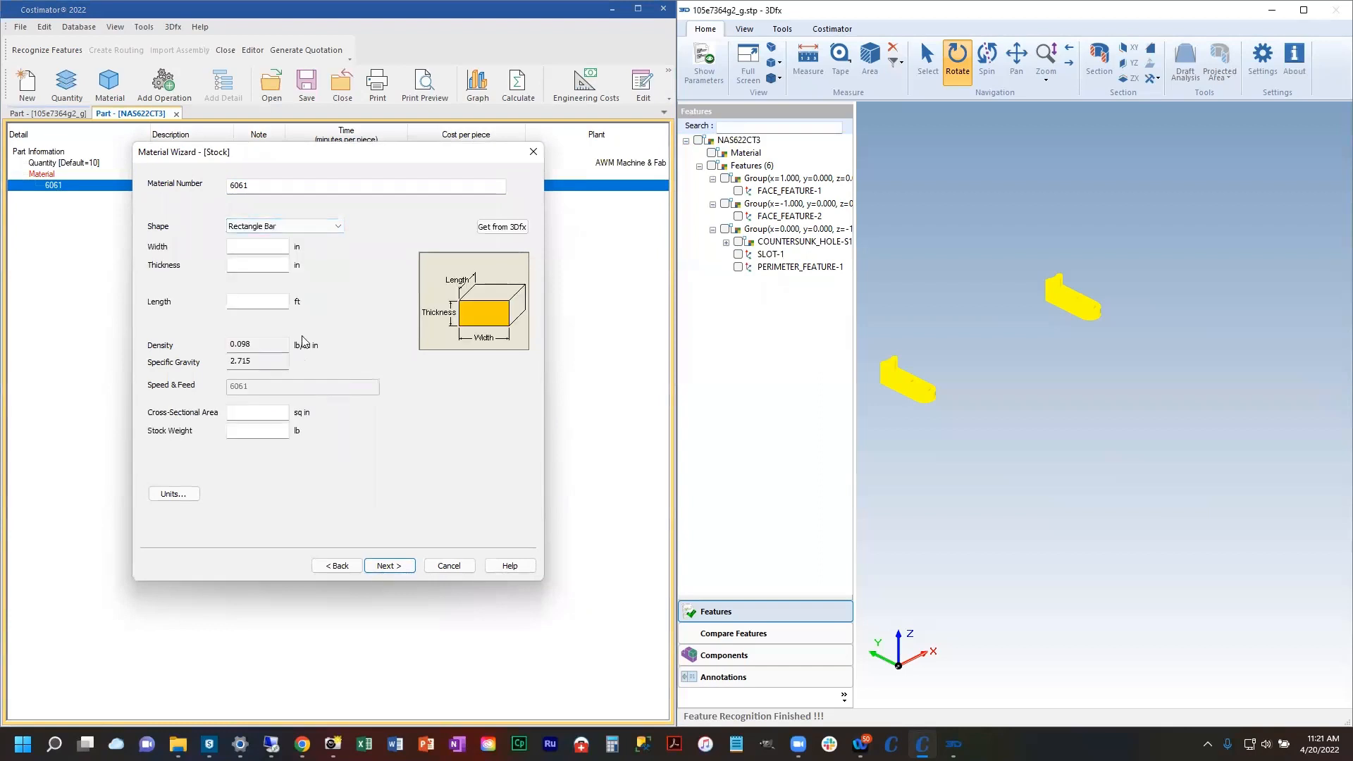
pyautogui.click(497, 227)
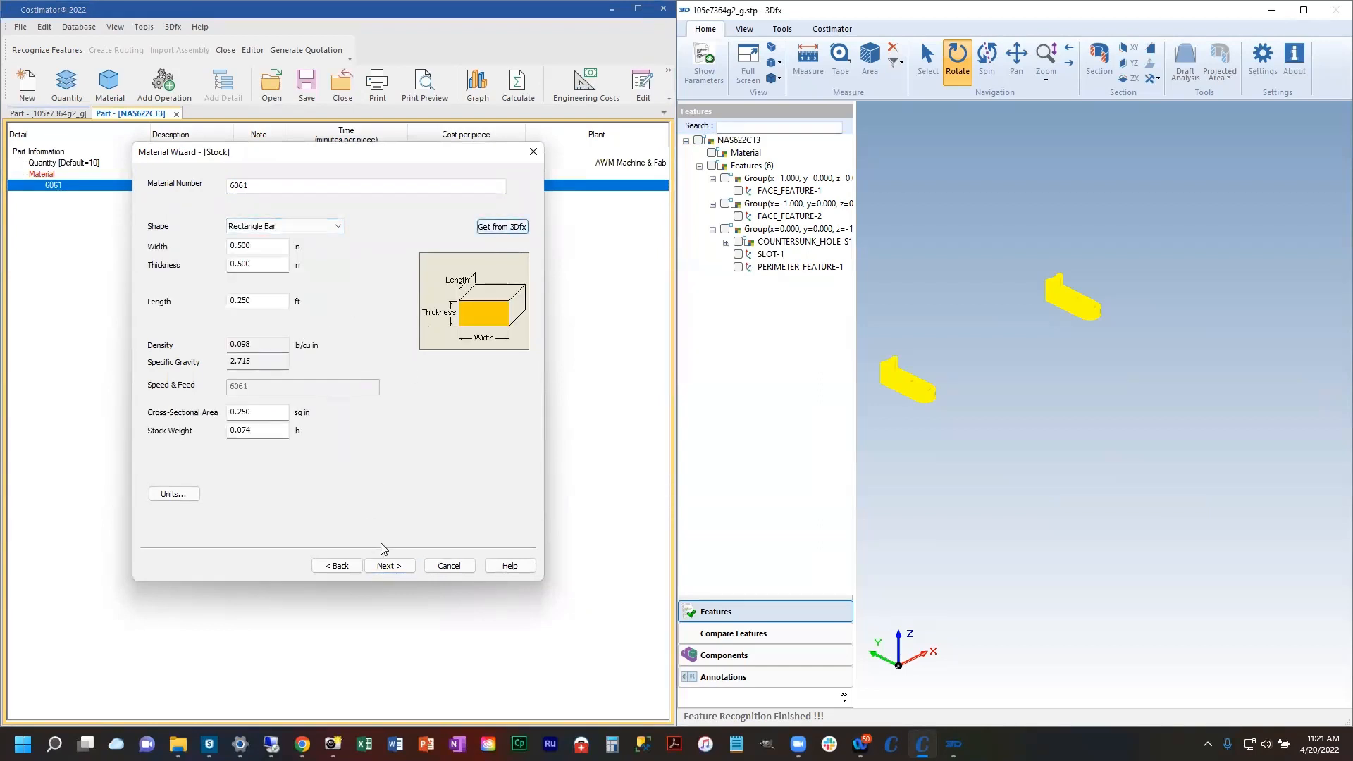
pyautogui.click(397, 567)
pyautogui.click(399, 567)
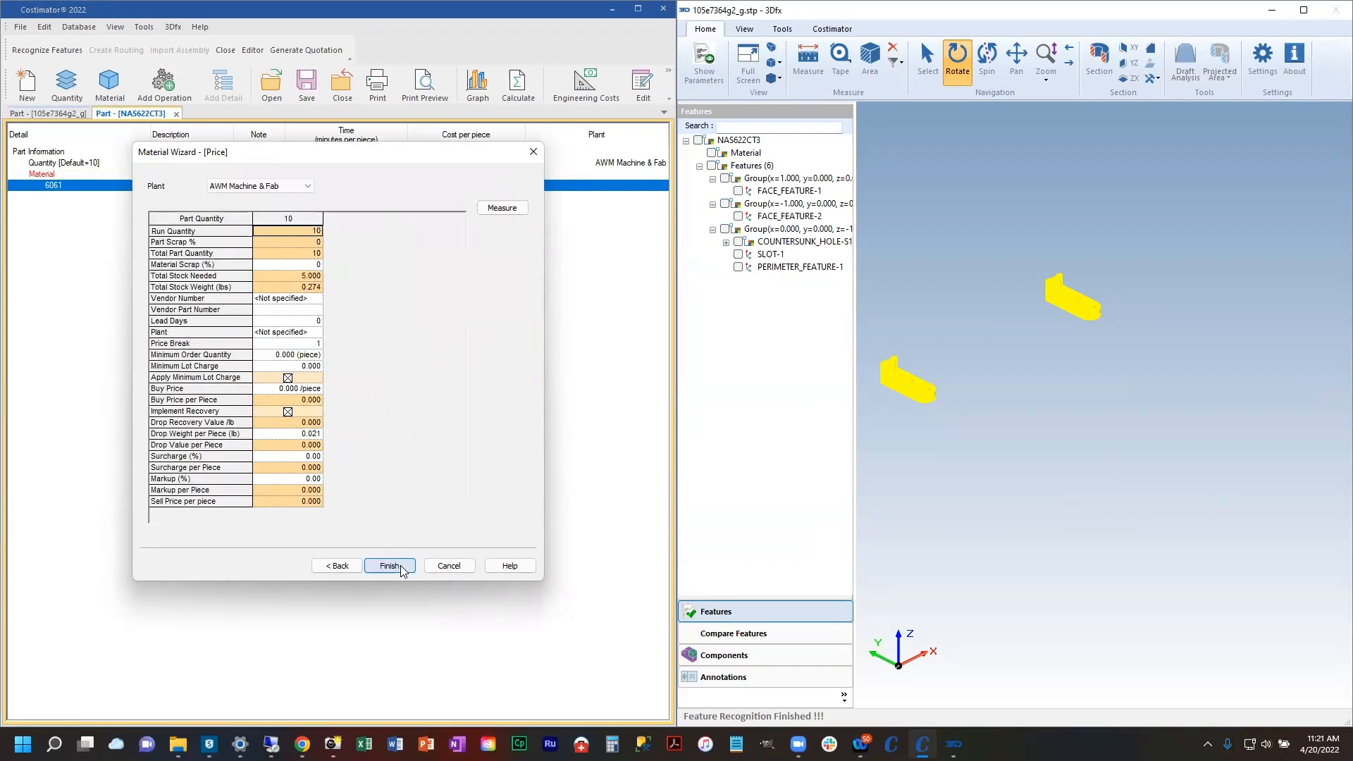
# - Price the 6061 material by the pound with a buy price of 3 per lb and finish the material definition
pyautogui.click(502, 208)
pyautogui.click(294, 348)
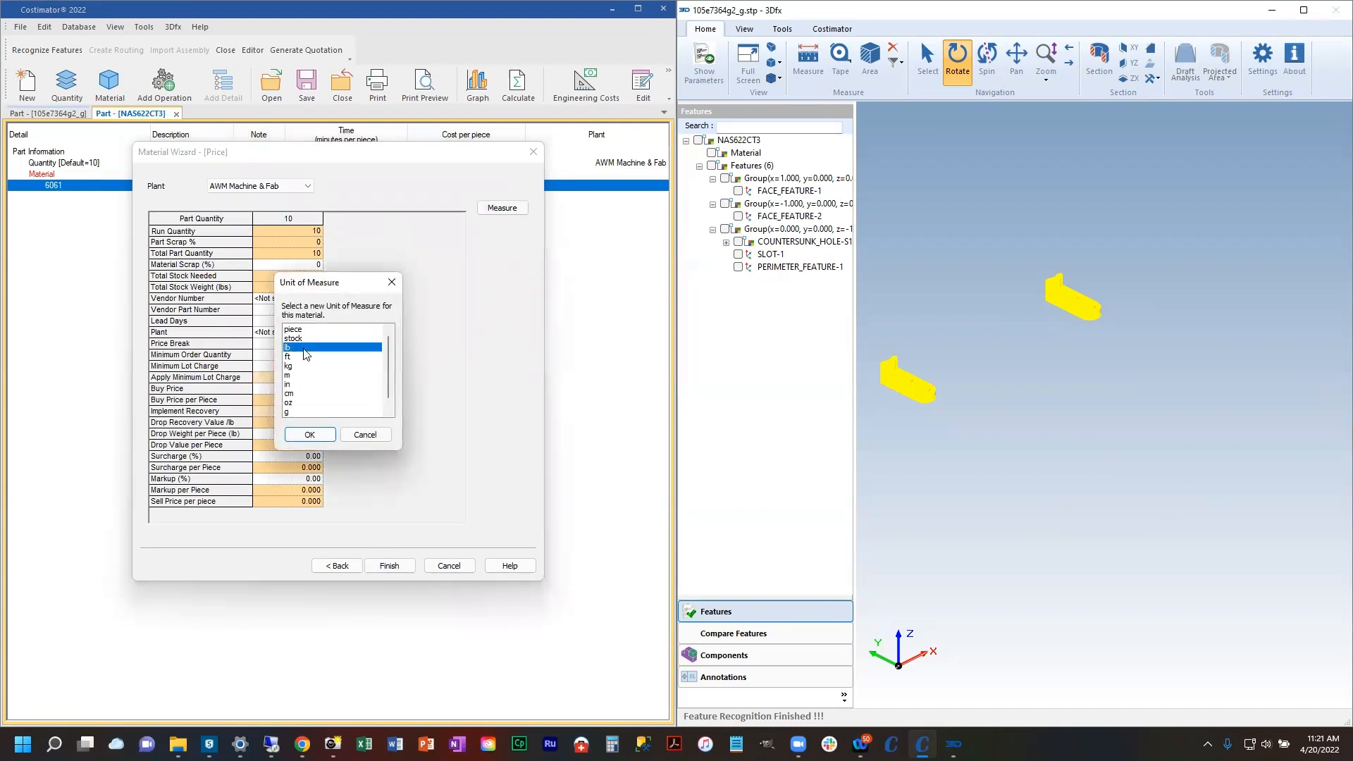
pyautogui.click(310, 435)
pyautogui.click(310, 388)
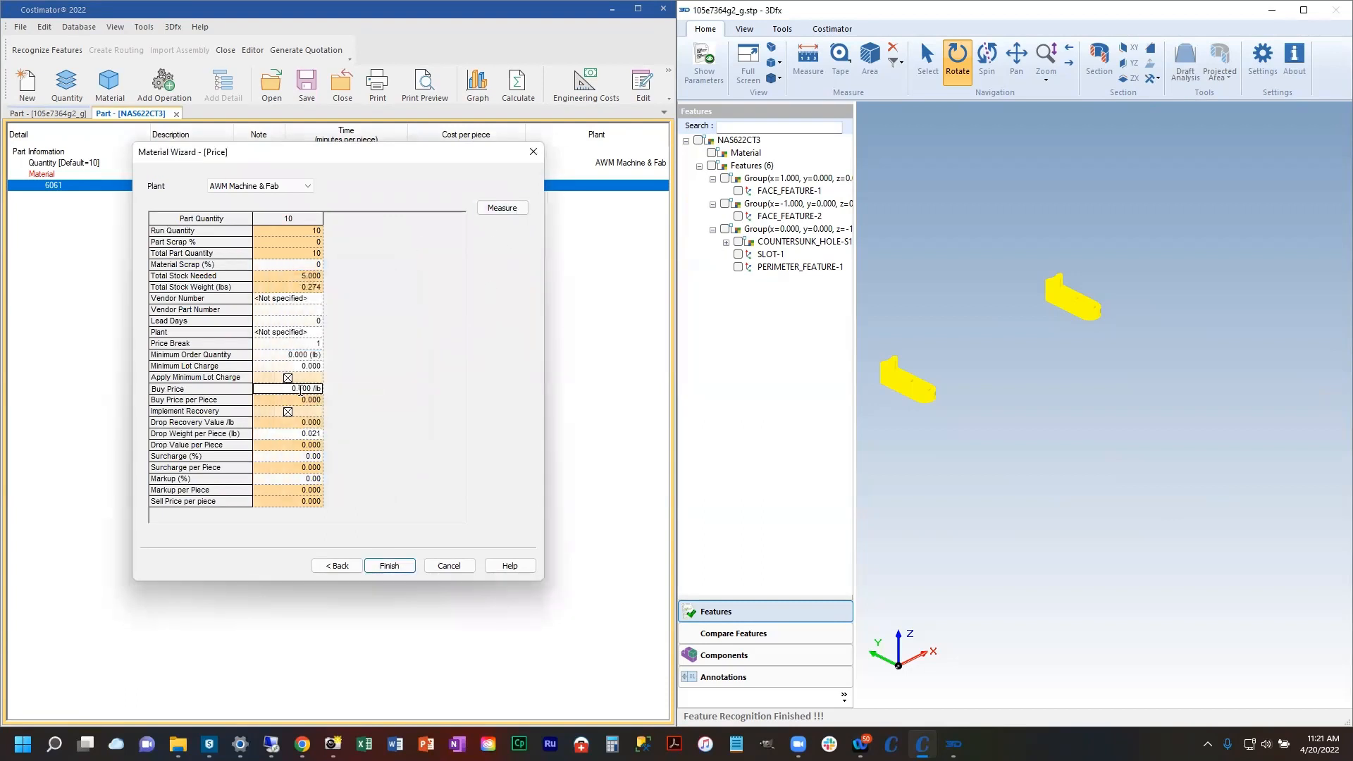
pyautogui.write('3')
pyautogui.click(390, 563)
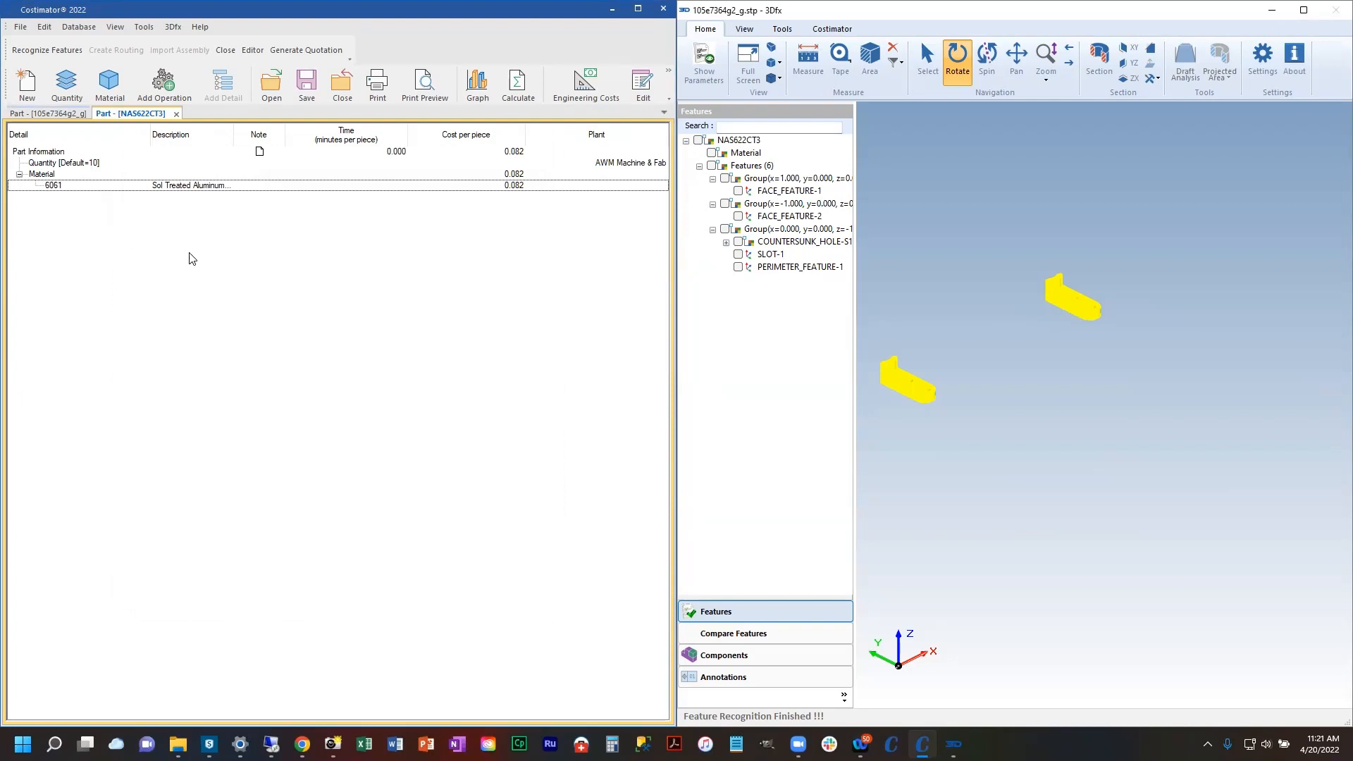
# - Add two CNC Mach Ctr operations from the Costimator Generic family to NAS622CT3 as operations 10 and 20
pyautogui.click(164, 78)
pyautogui.click(137, 272)
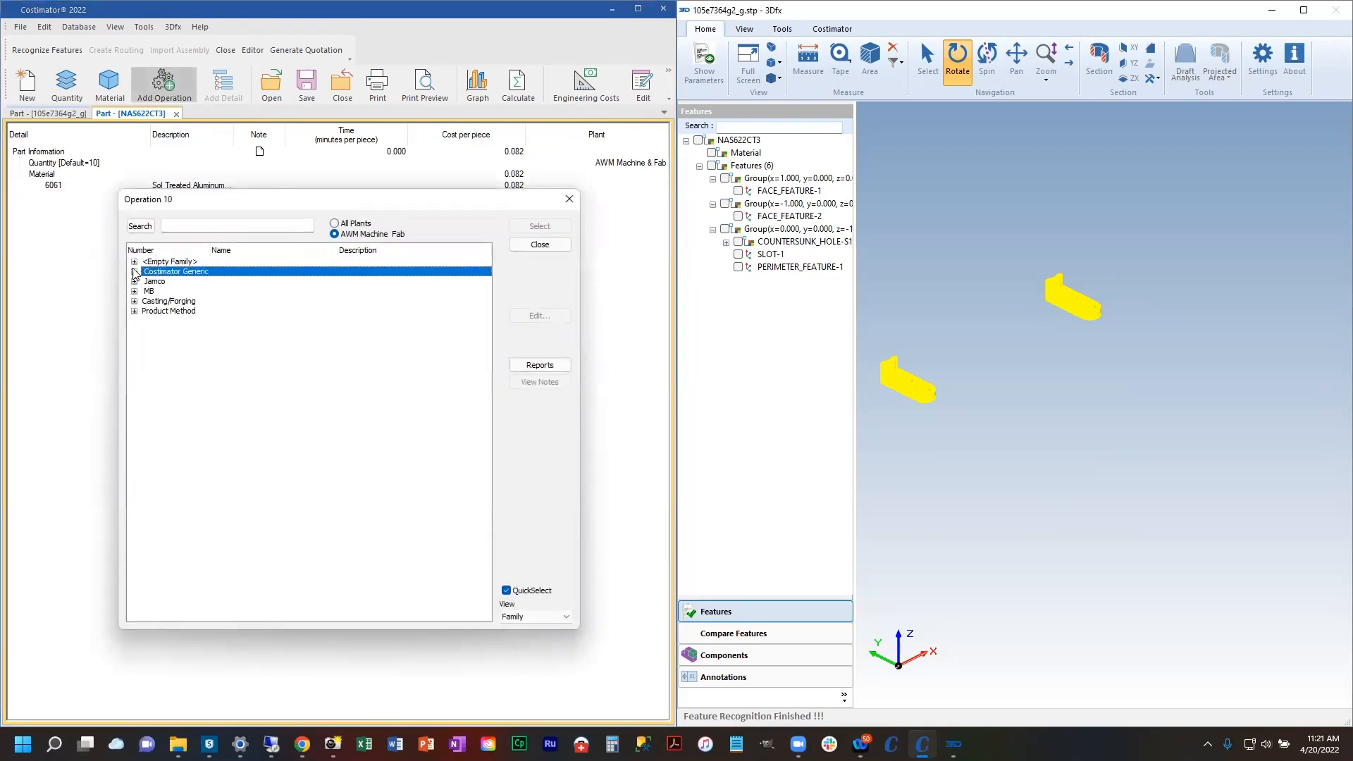
pyautogui.click(135, 272)
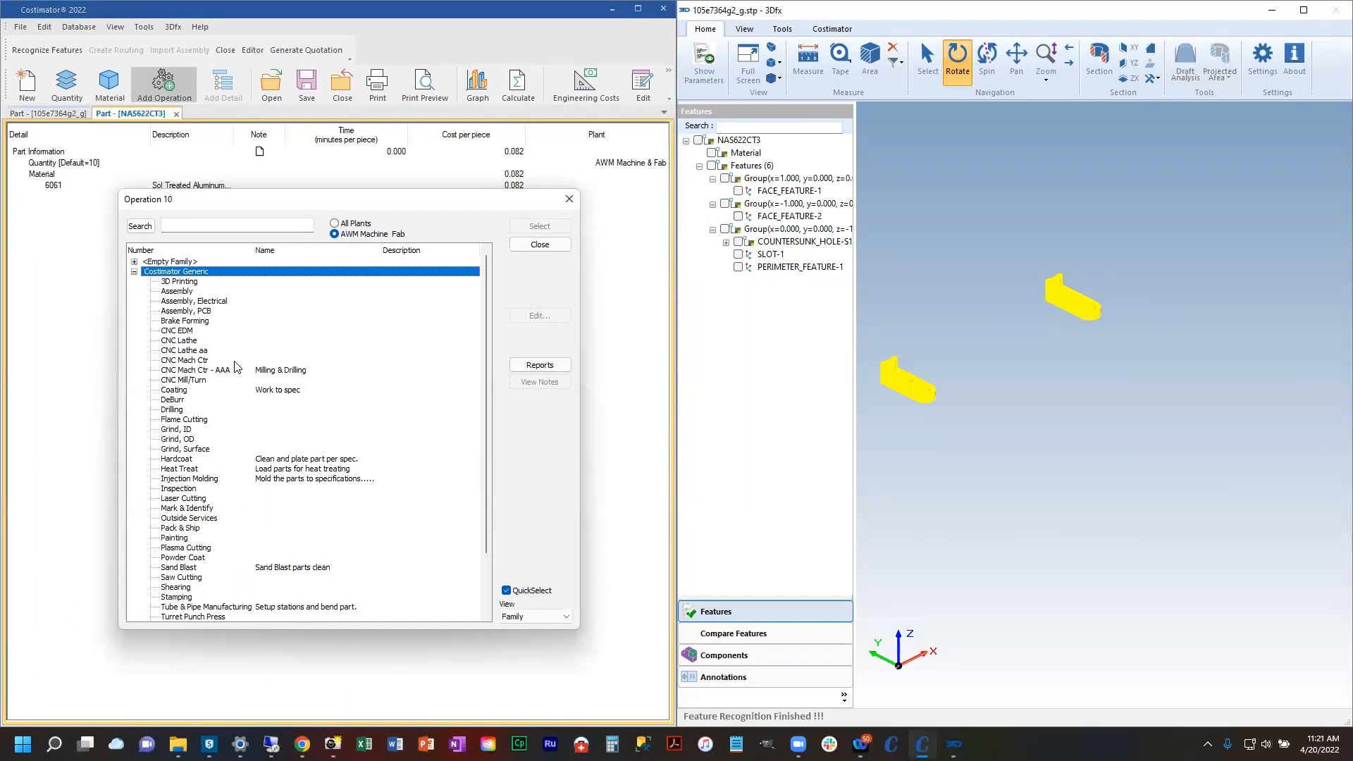
pyautogui.click(185, 360)
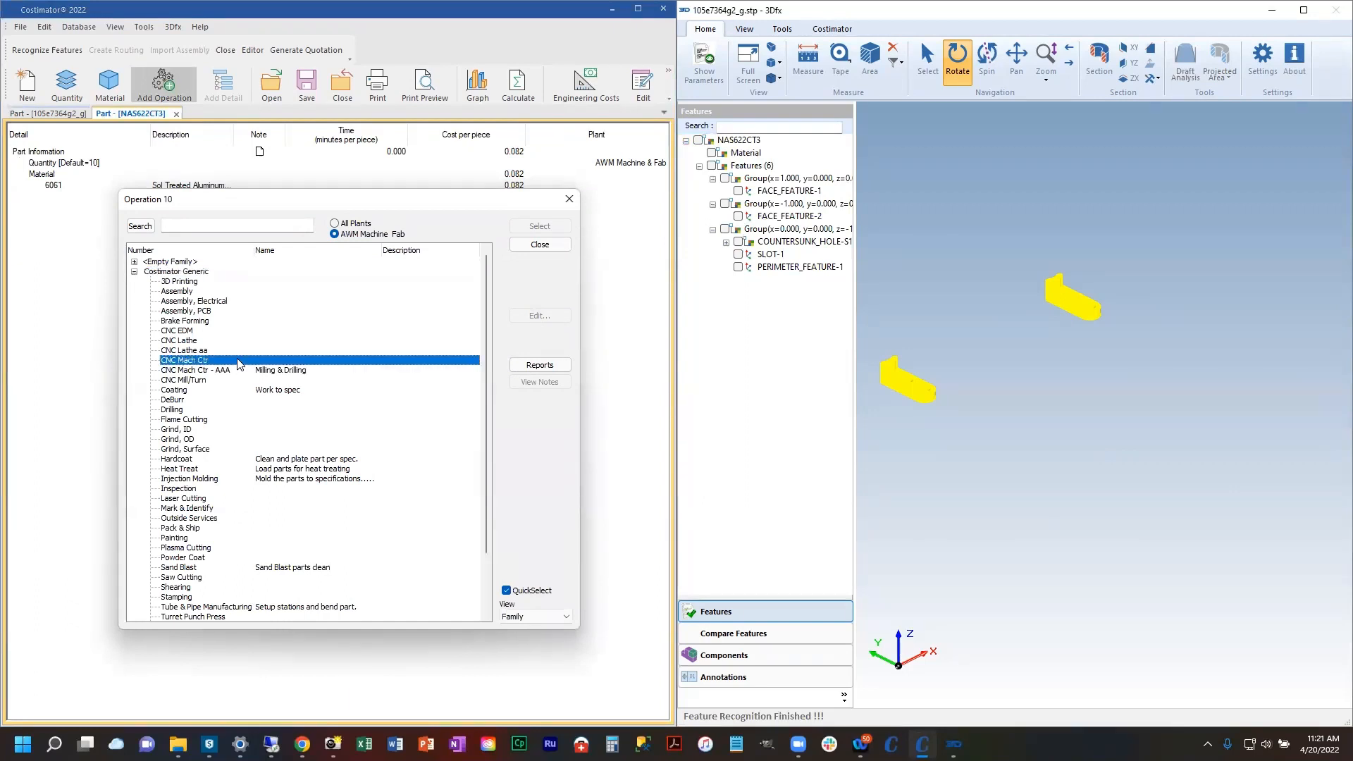
pyautogui.doubleClick(238, 364)
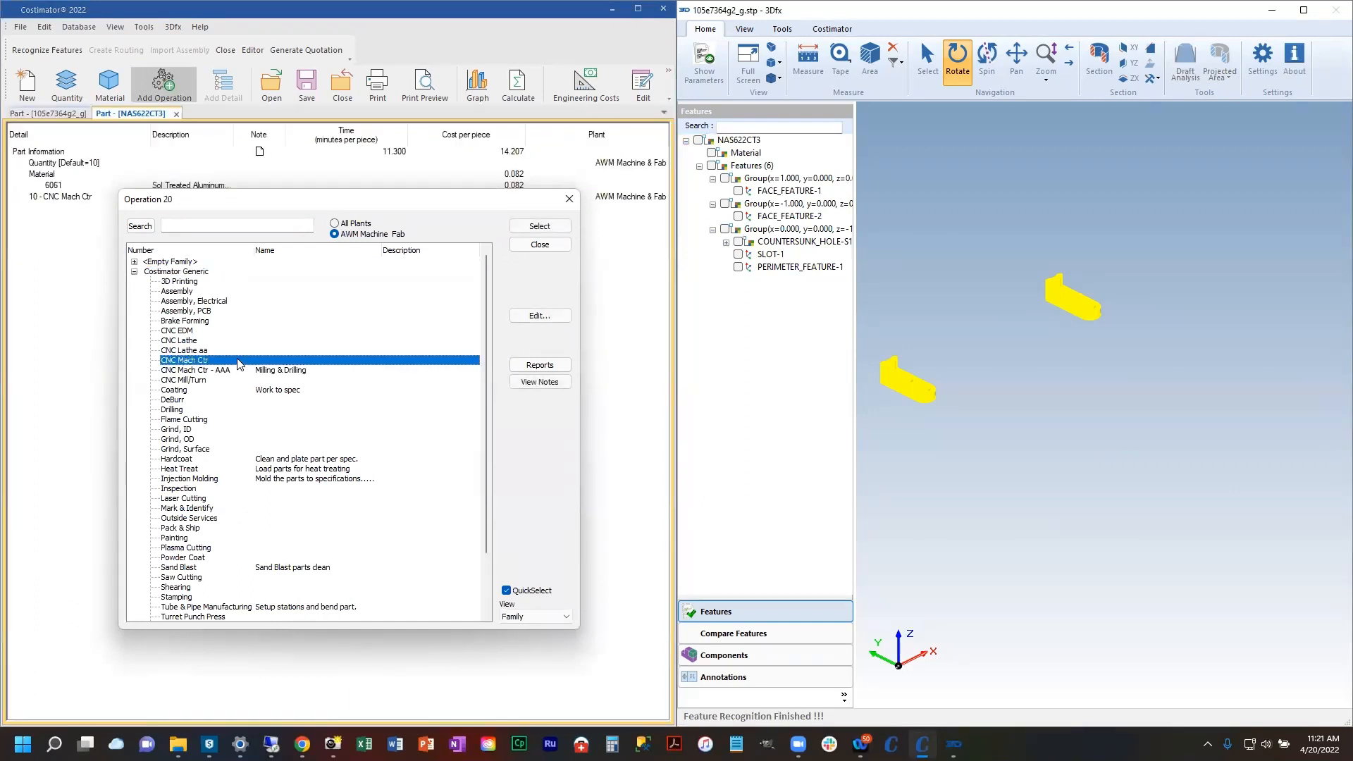
pyautogui.click(544, 245)
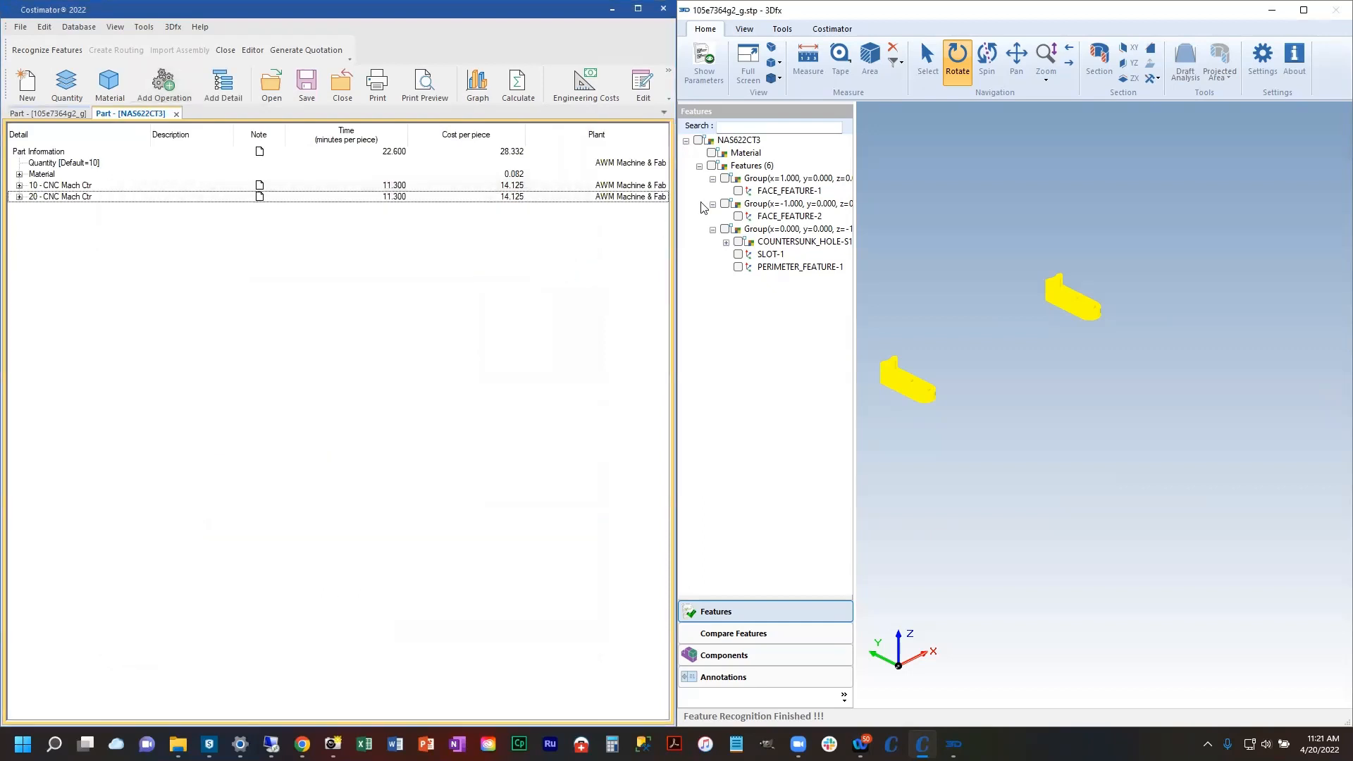
# - Bring the x=1.000 feature group with FACE_FEATURE-1 from 3Dfx into operation 10
pyautogui.click(724, 179)
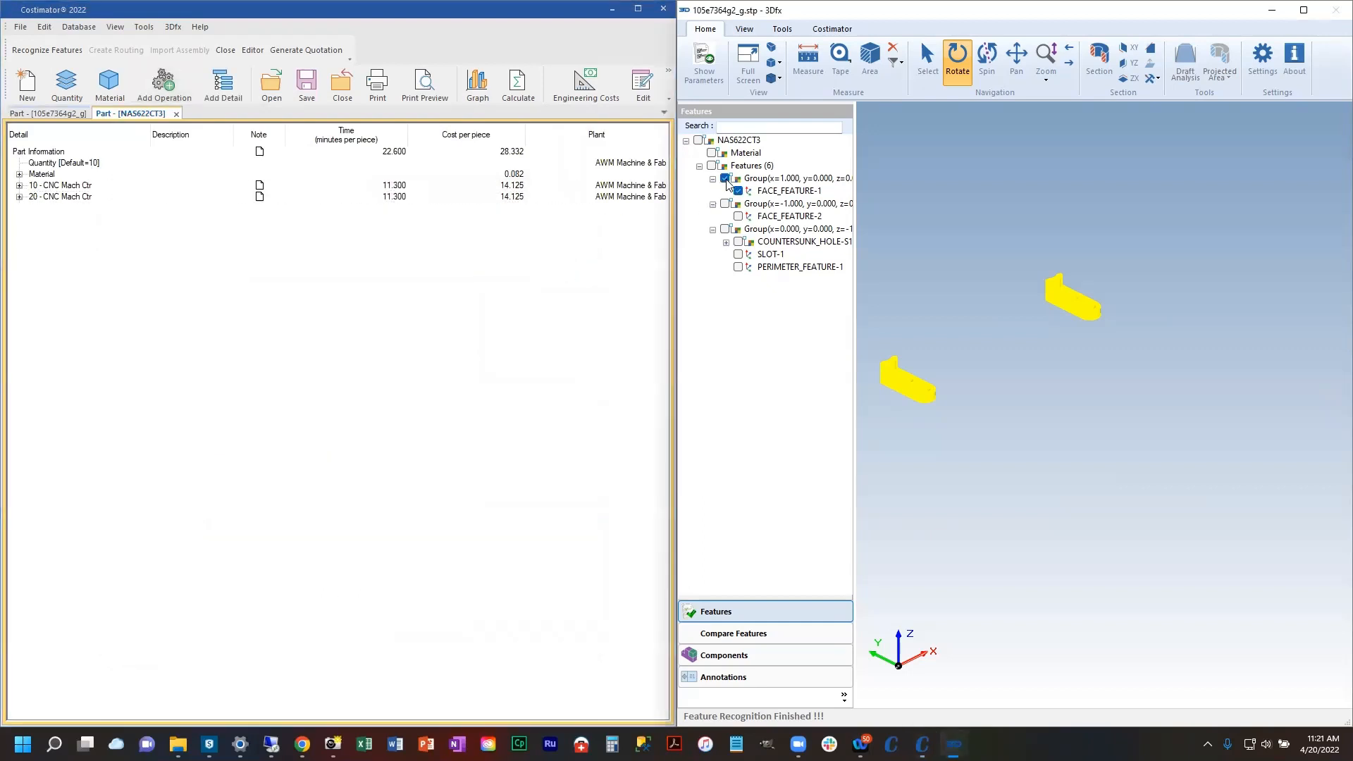
pyautogui.click(19, 185)
pyautogui.rightClick(56, 176)
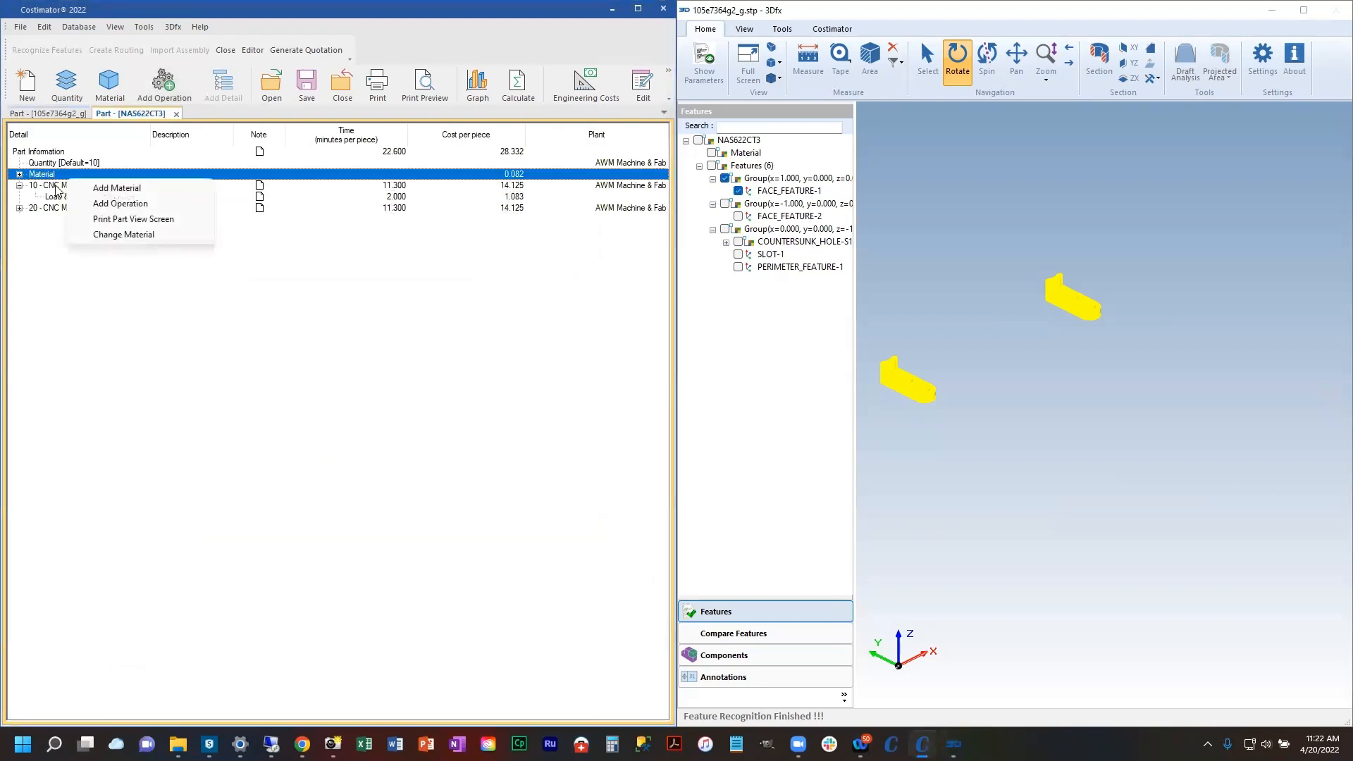
pyautogui.rightClick(56, 186)
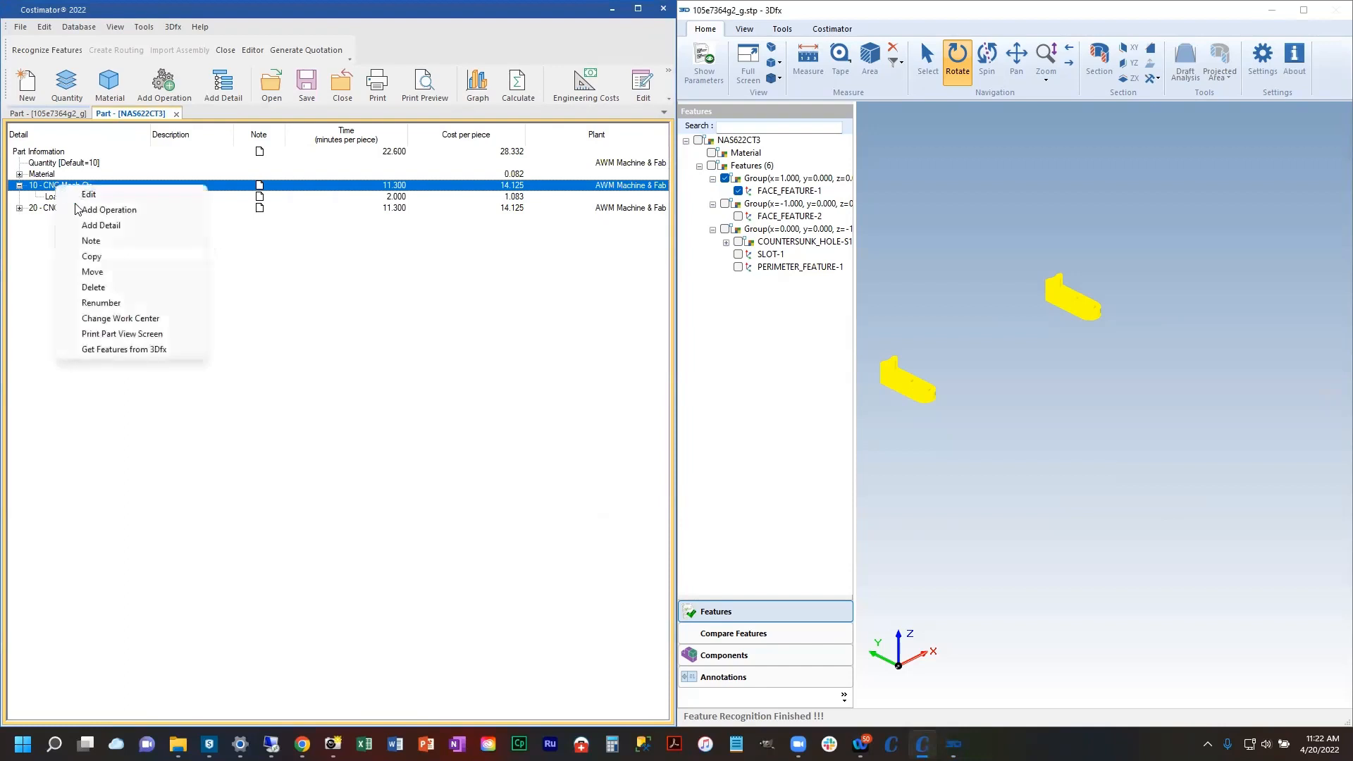
pyautogui.click(127, 350)
# - Bring the x=-1.000 and z=-1 feature groups, with the second face, countersunk hole, slot and perimeter, from 3Dfx into operation 20
pyautogui.click(20, 219)
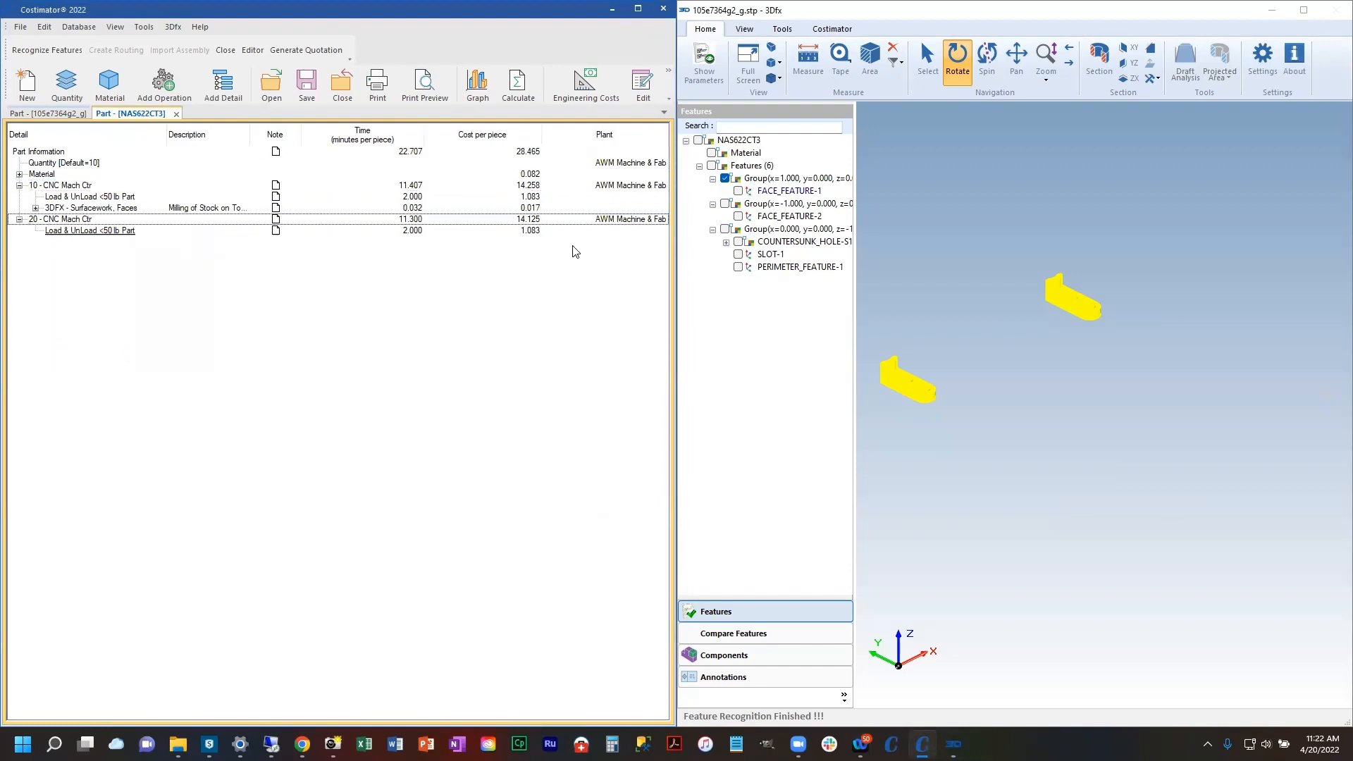
pyautogui.click(724, 204)
pyautogui.click(725, 229)
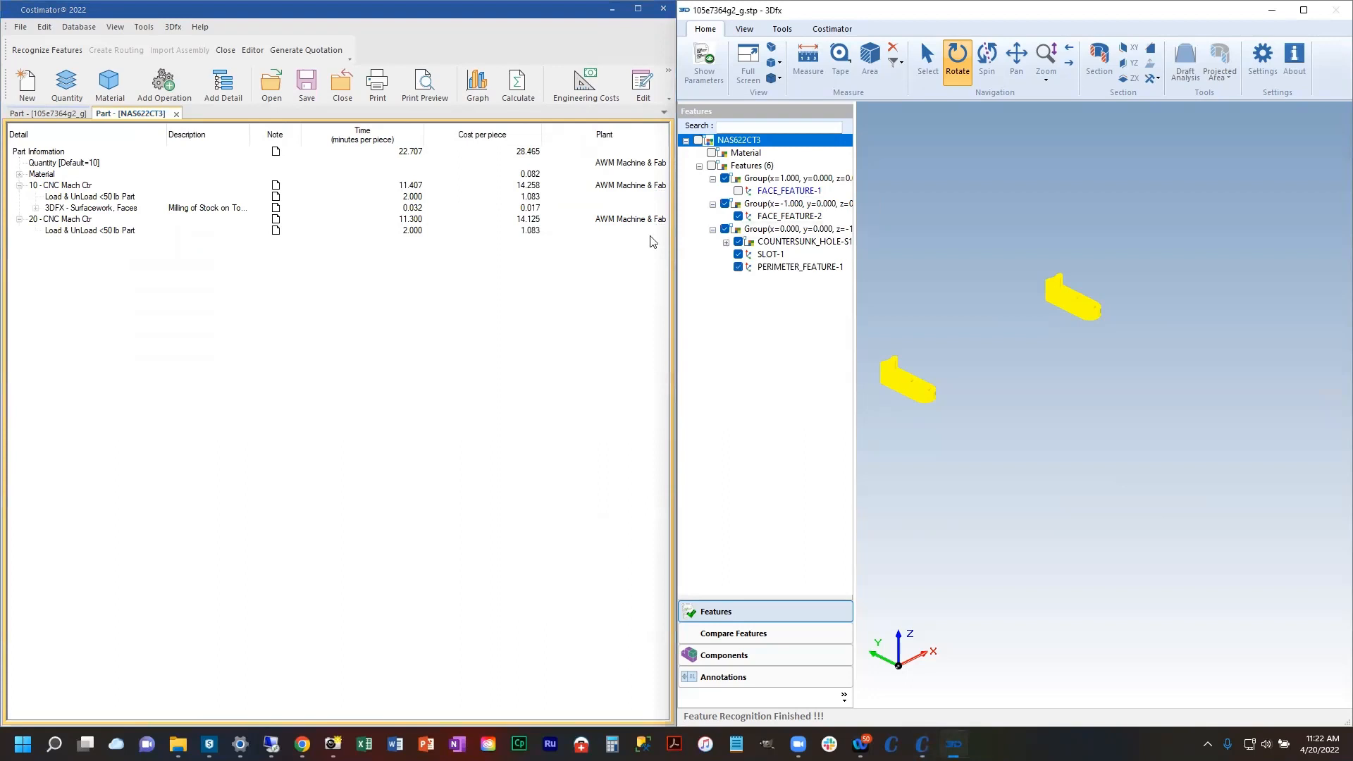
pyautogui.rightClick(74, 220)
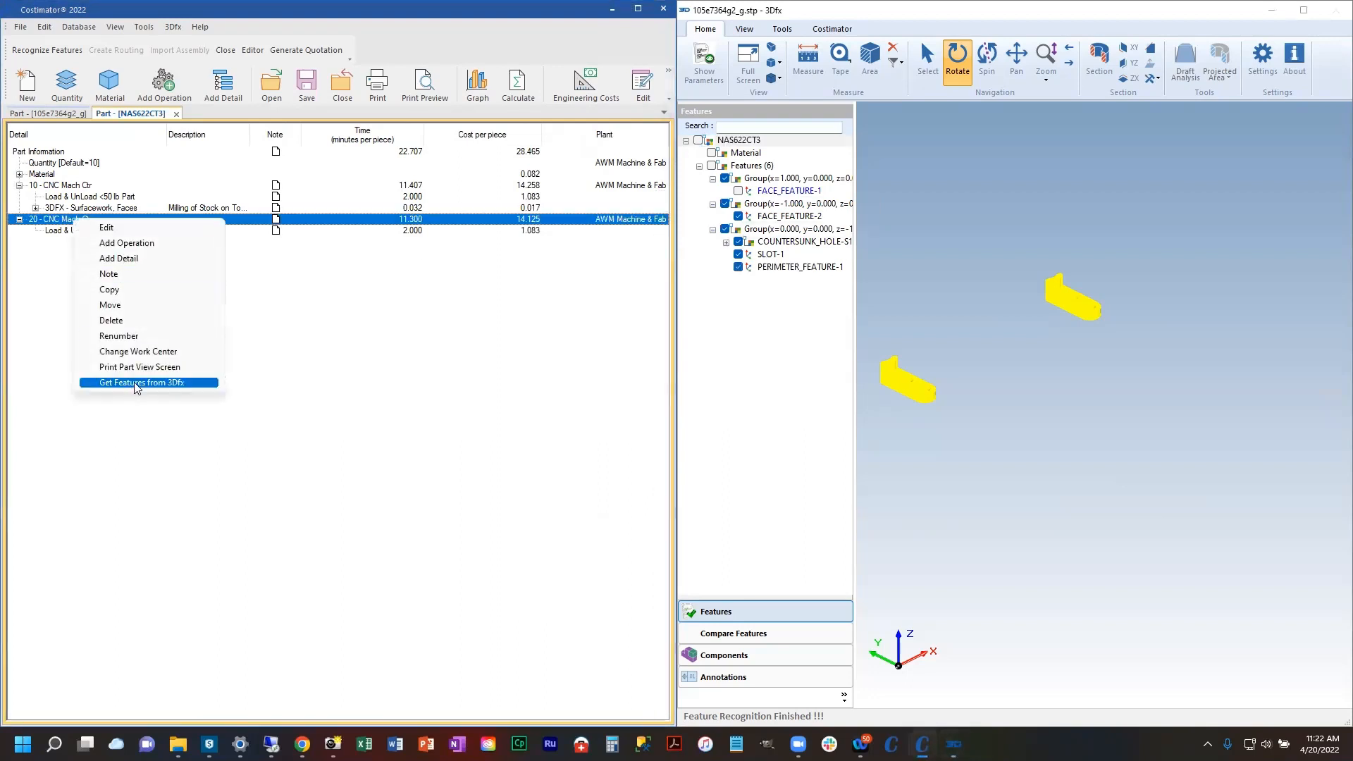
pyautogui.click(129, 382)
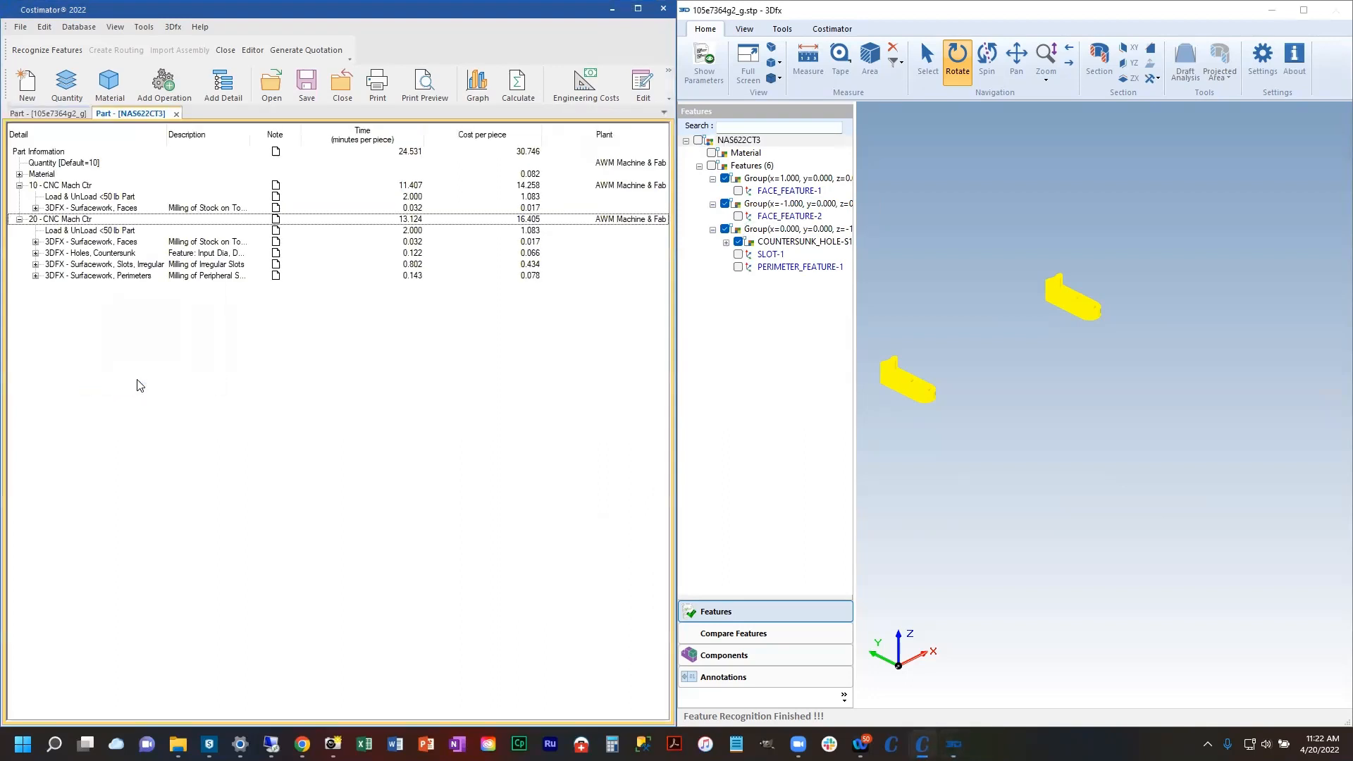
# - Save and close the NAS622CT3 part, and recalculate assembly 105e7364g2_g
pyautogui.click(176, 114)
pyautogui.click(277, 403)
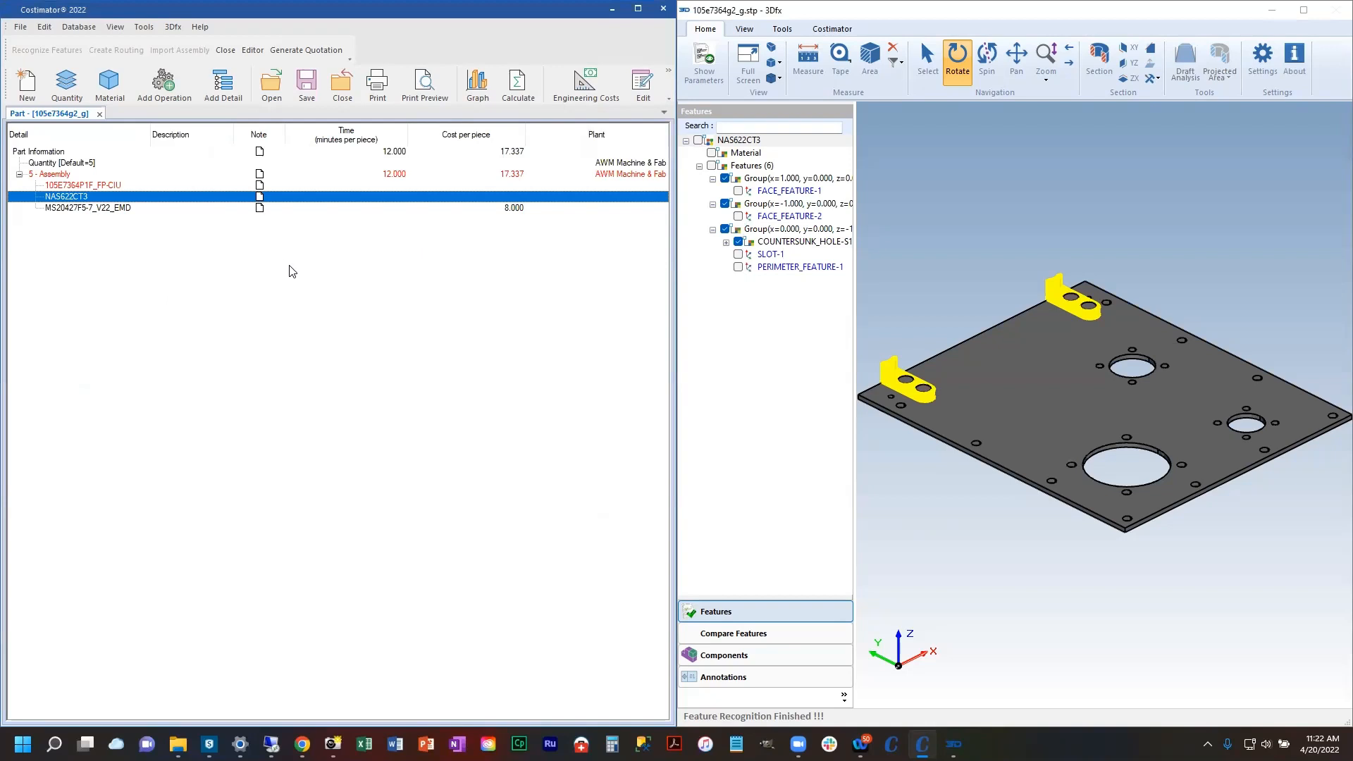
pyautogui.click(522, 89)
pyautogui.click(520, 84)
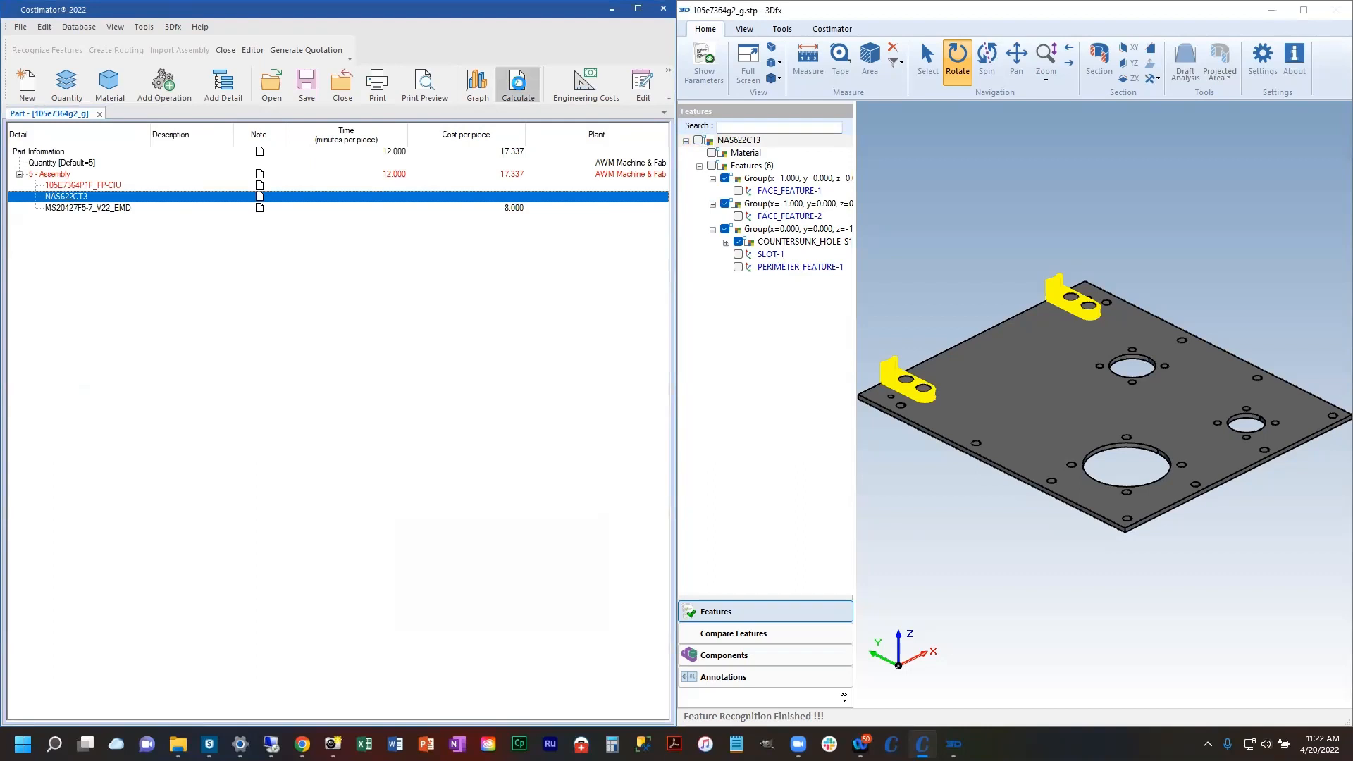